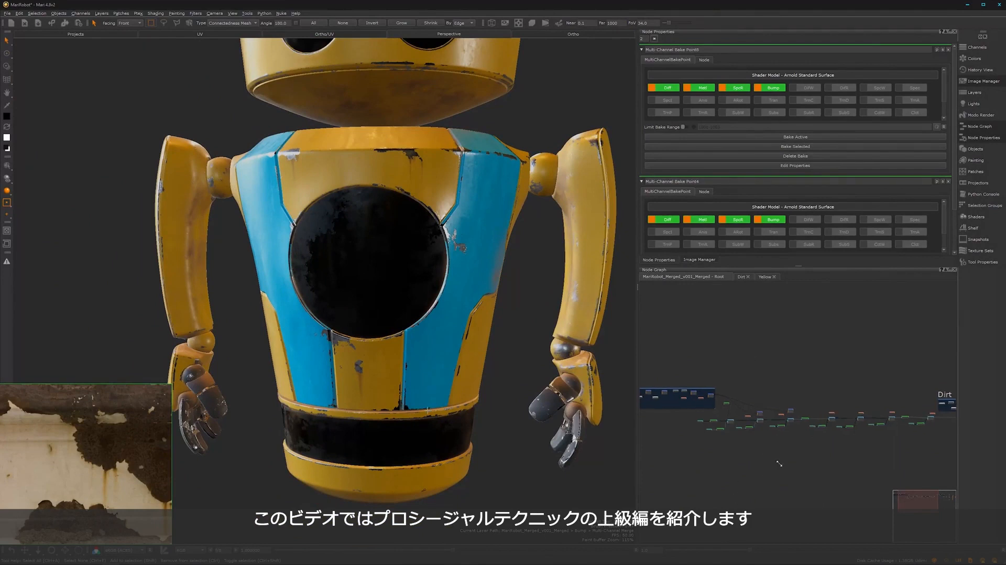
Examine the chipped paint edges on the robot's upper torso alongside an enlarged view of the mask section of the node graph
middle_drag(789, 476, 871, 508)
middle_drag(800, 476, 784, 503)
scroll(784, 504, up, 2)
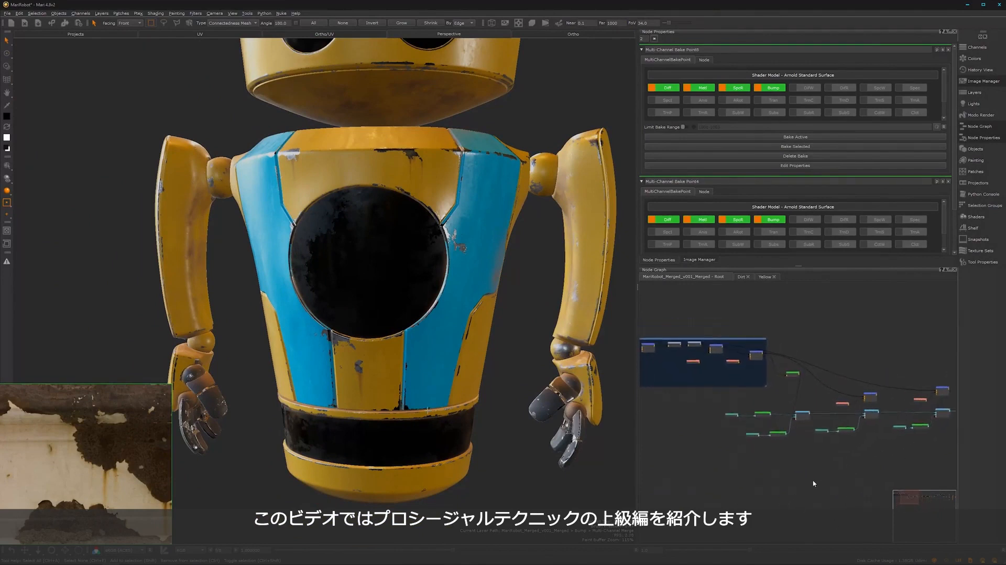
drag(636, 286, 586, 281)
scroll(471, 231, up, 3)
middle_drag(472, 231, 388, 367)
scroll(389, 297, up, 2)
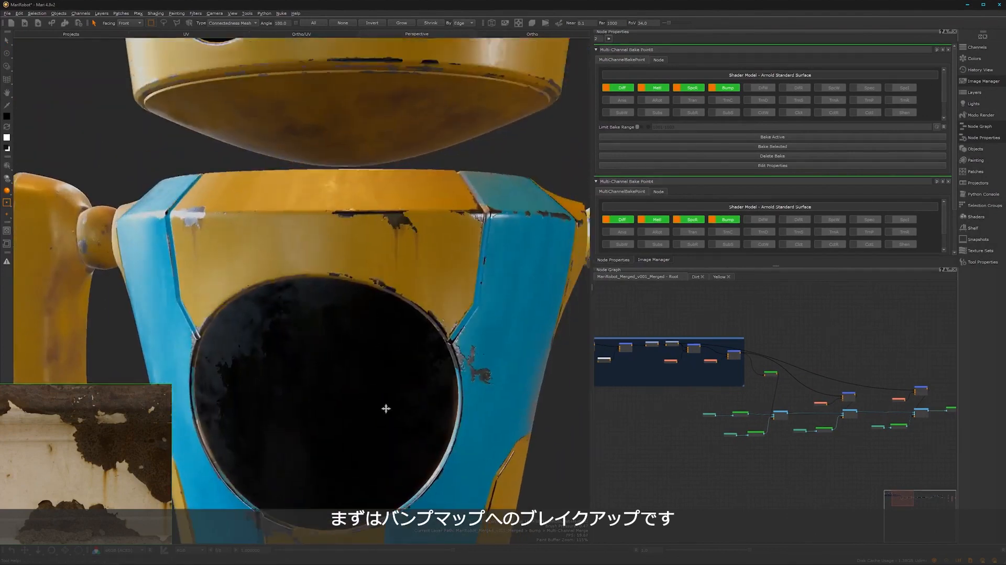
scroll(389, 298, up, 2)
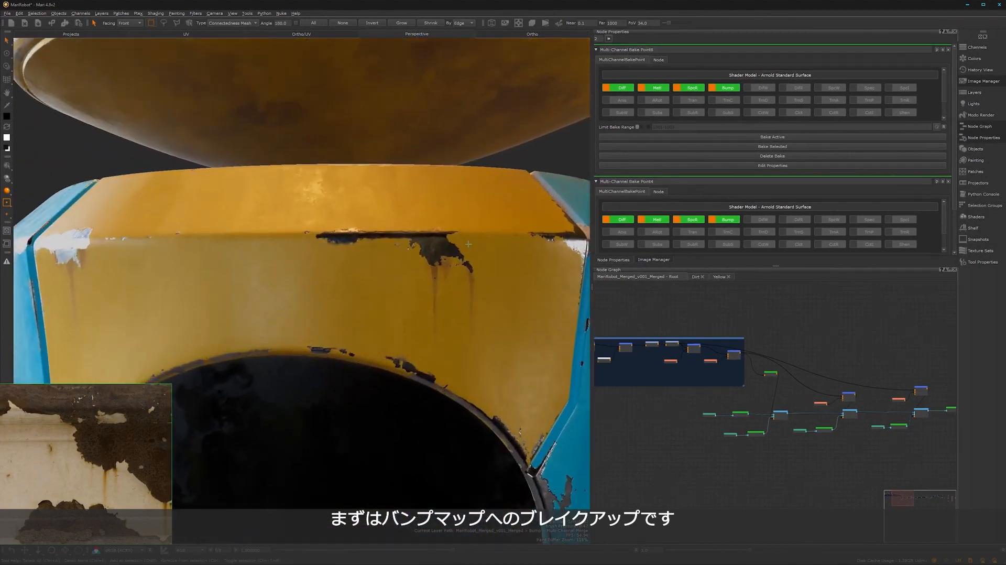
scroll(473, 250, down, 4)
scroll(853, 355, up, 2)
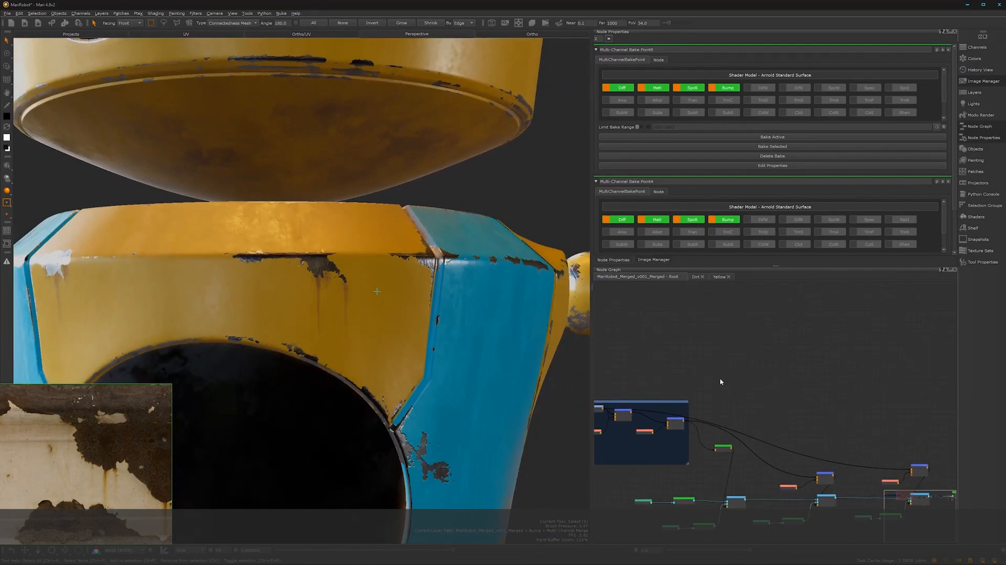
Find the last Merge node in the blue mask backdrop and move the green node beside it further down to make room
click(676, 425)
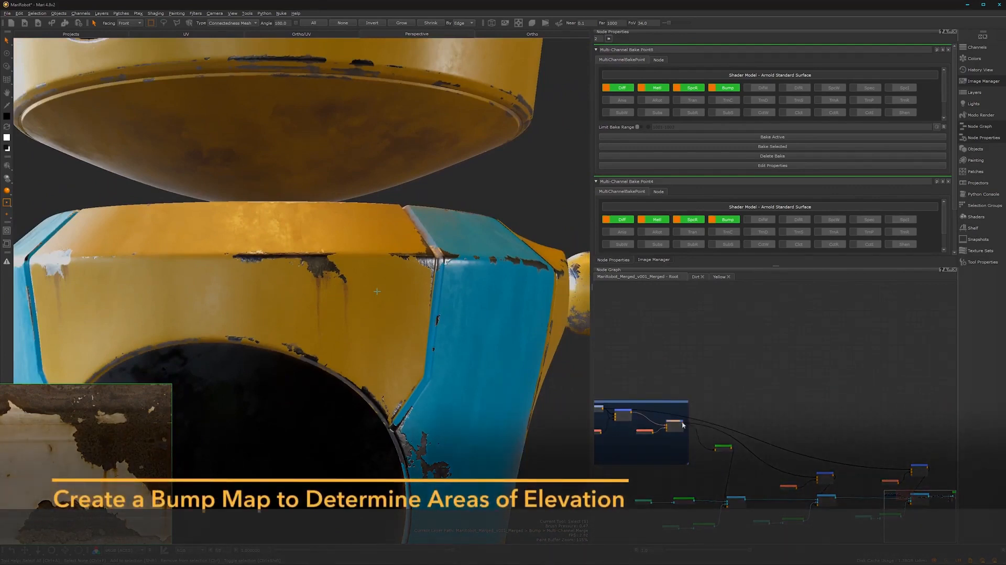
scroll(723, 393, up, 4)
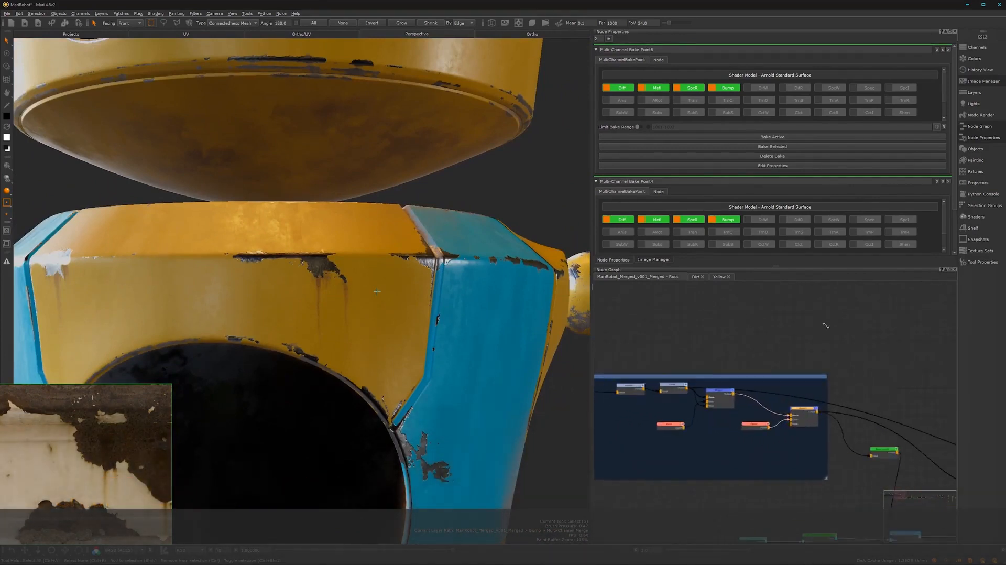
drag(722, 396, 724, 402)
scroll(768, 348, down, 1)
middle_drag(767, 348, 636, 328)
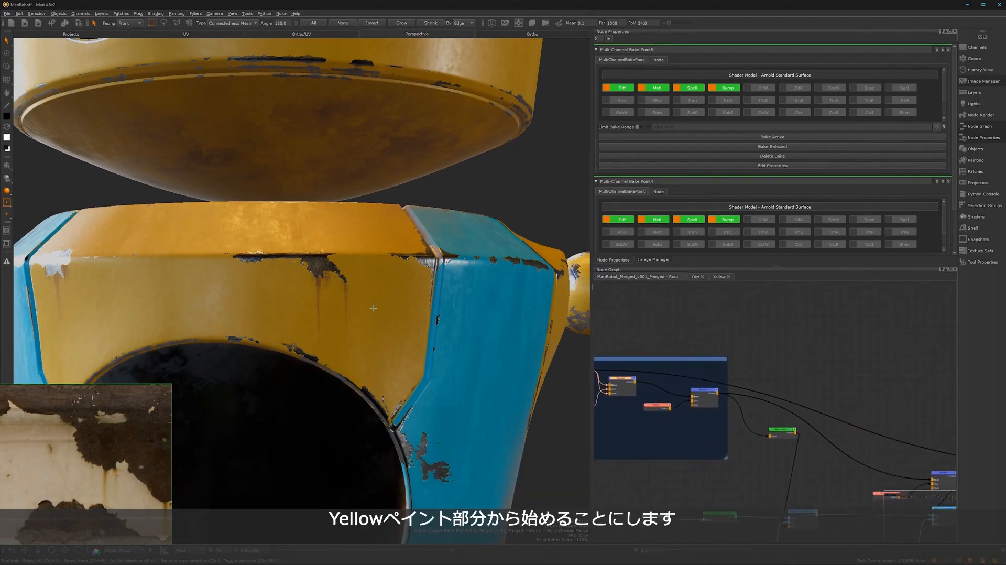
drag(778, 427, 786, 456)
scroll(708, 426, up, 1)
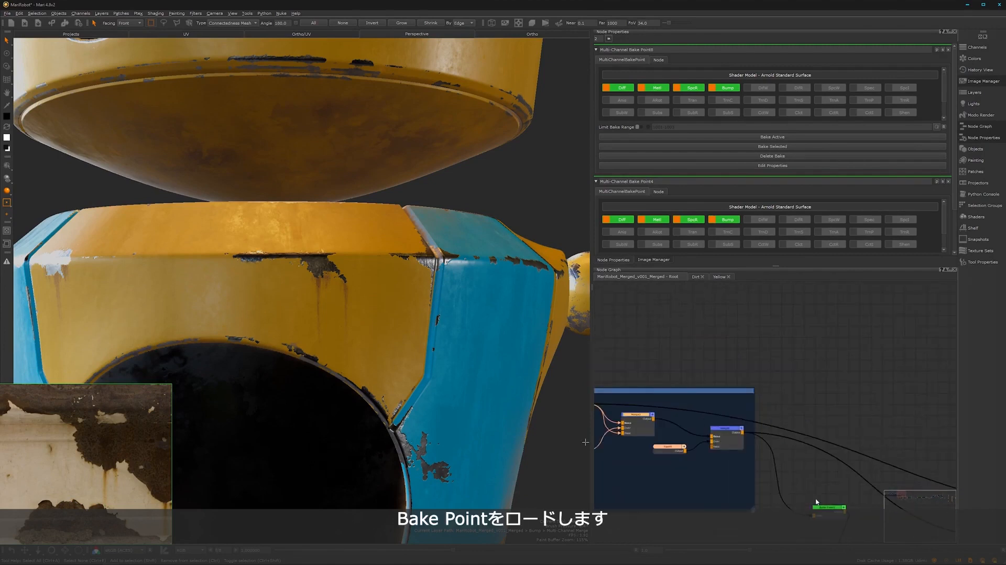
Add a Bake Point node beside the blue mask backdrop with a size of 4096 x 4096
click(826, 508)
click(795, 399)
key(Tab)
text(b)
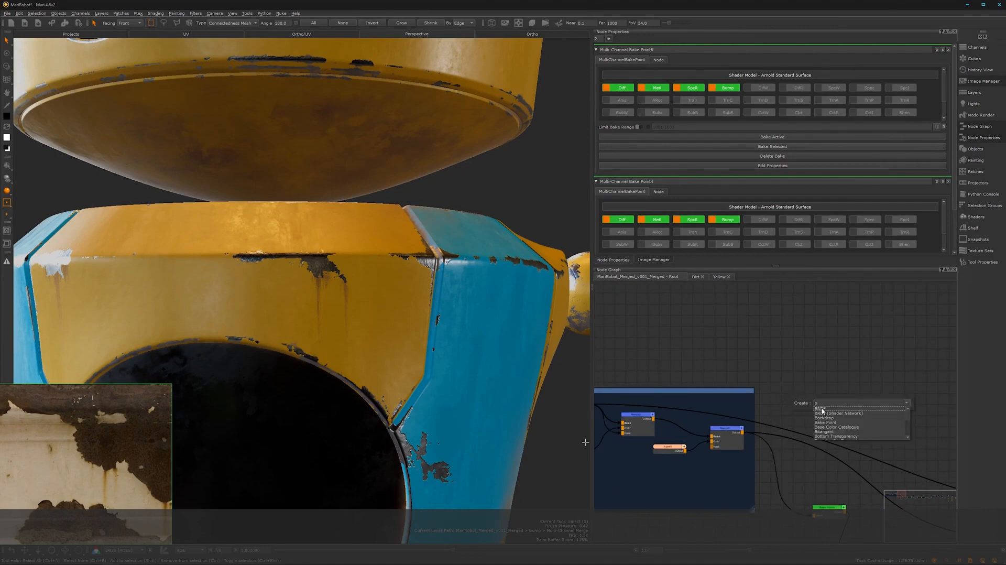
text(ake)
click(828, 408)
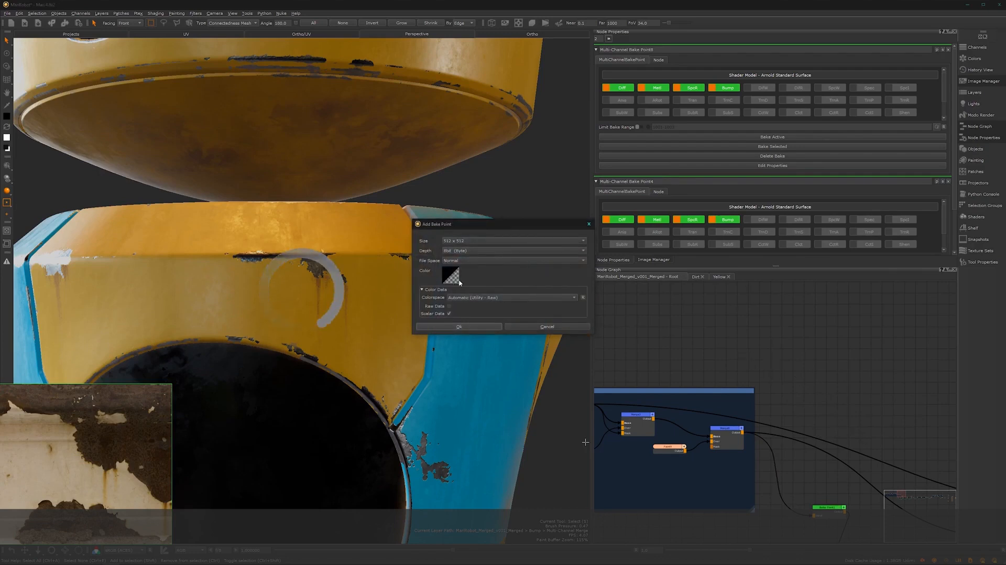
click(472, 241)
click(472, 264)
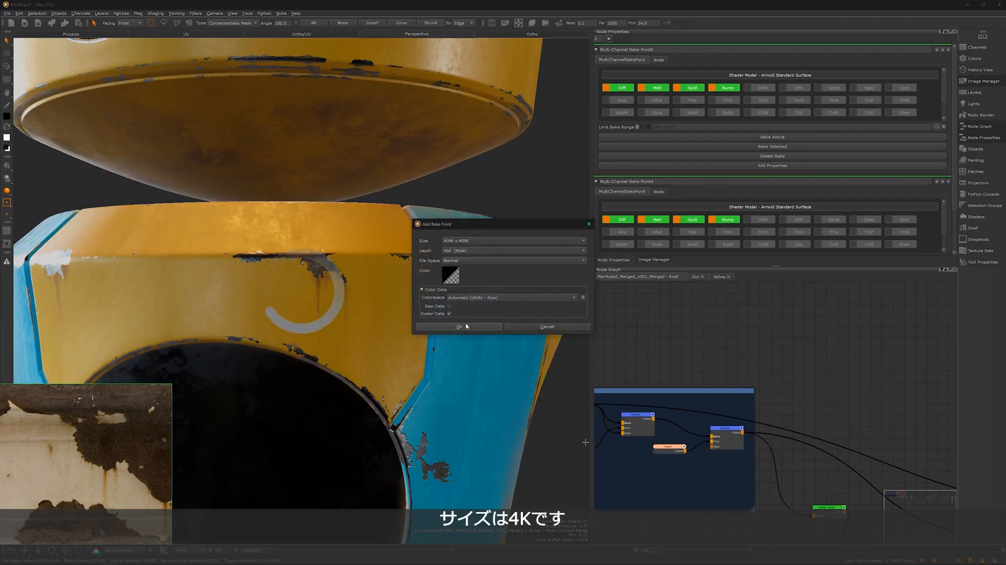
click(459, 327)
Connect the backdrop's last Merge node to the new Bake Point and show the Bake Point's output on the model
drag(852, 413, 742, 434)
drag(815, 368, 818, 370)
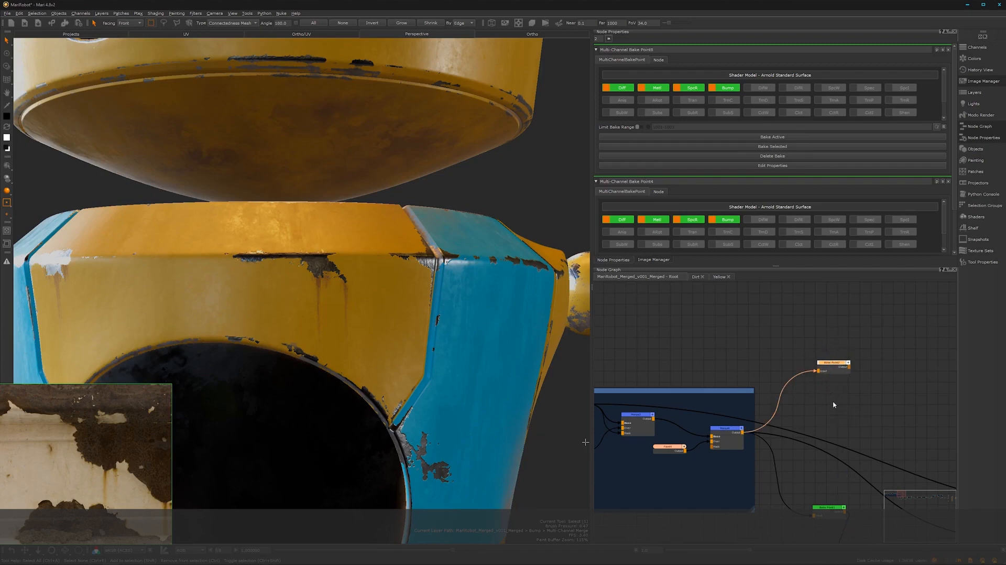
drag(834, 362, 822, 349)
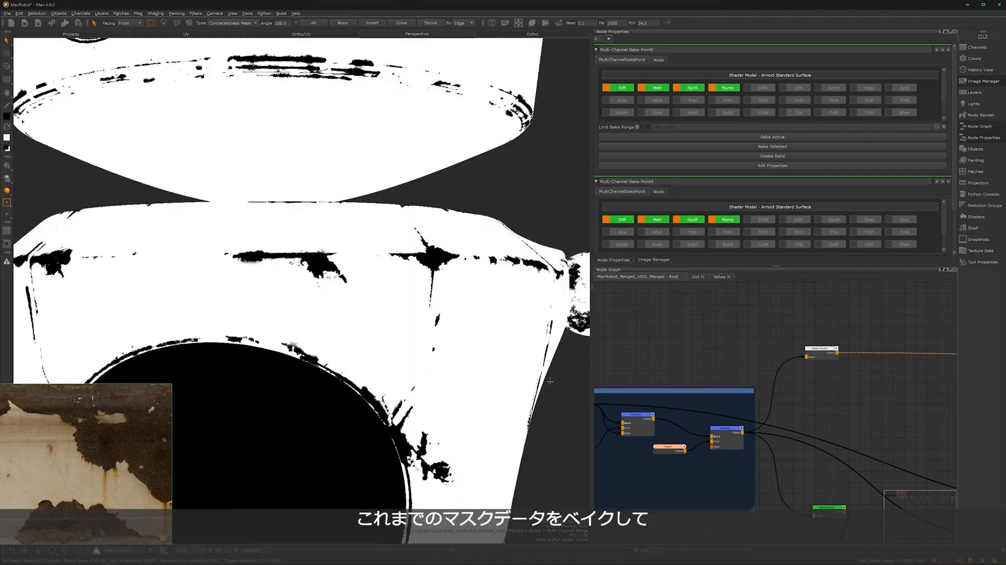
Open the new Bake Point's properties and bake the black-and-white paint mask
alt+middle_drag(361, 335, 391, 341)
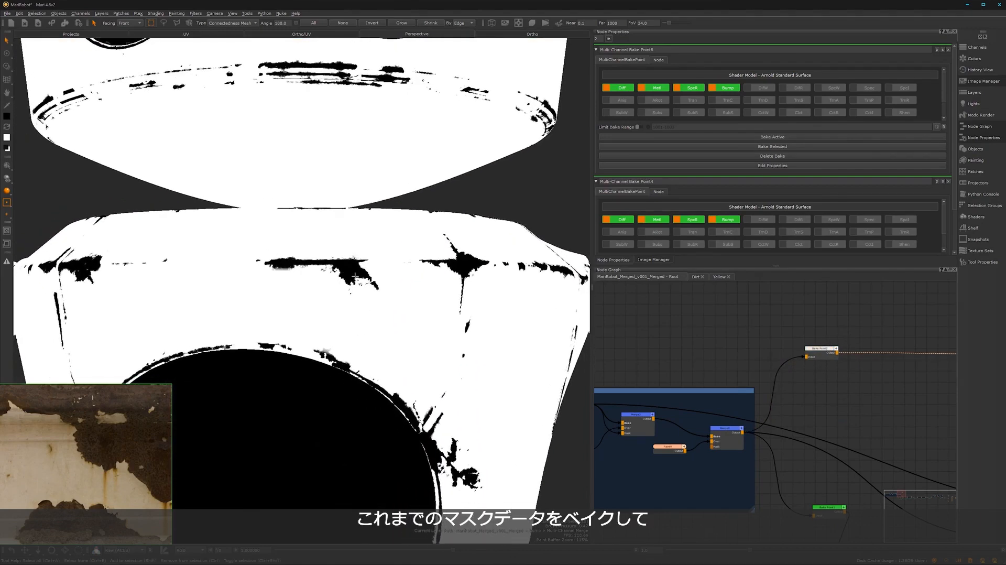
drag(813, 358, 811, 349)
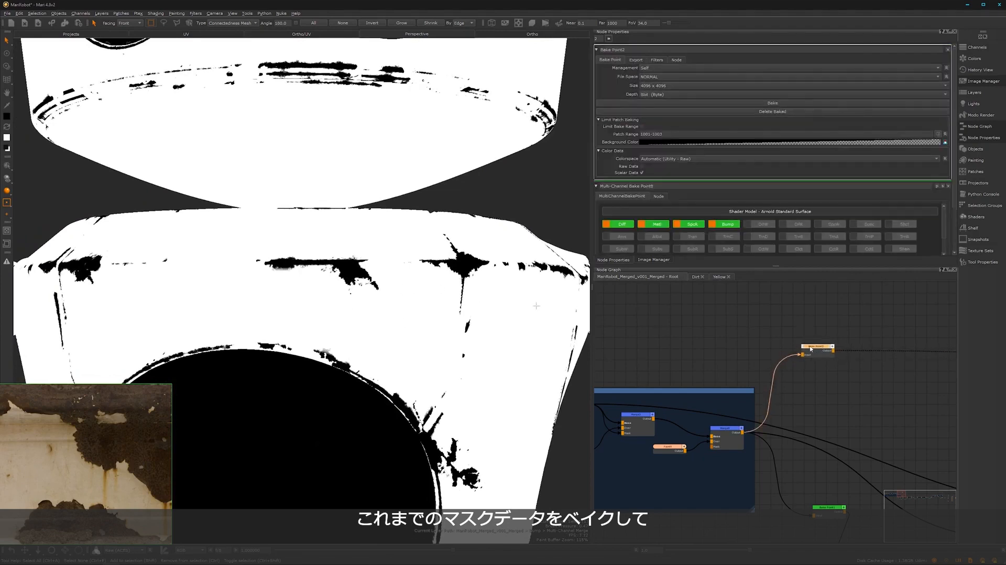
click(774, 104)
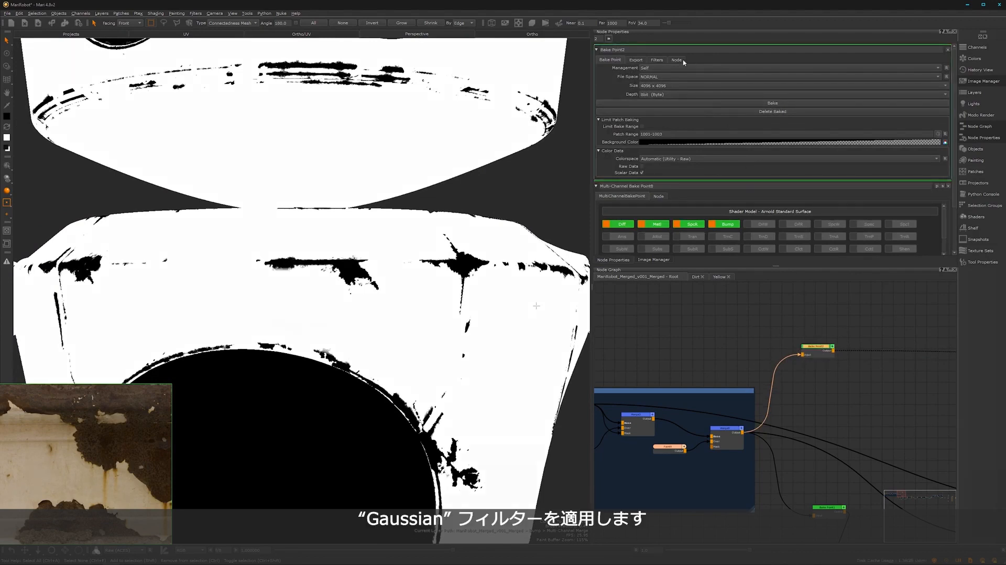
Apply a Gaussian filter with a radius of 10 to the baked mask
click(657, 60)
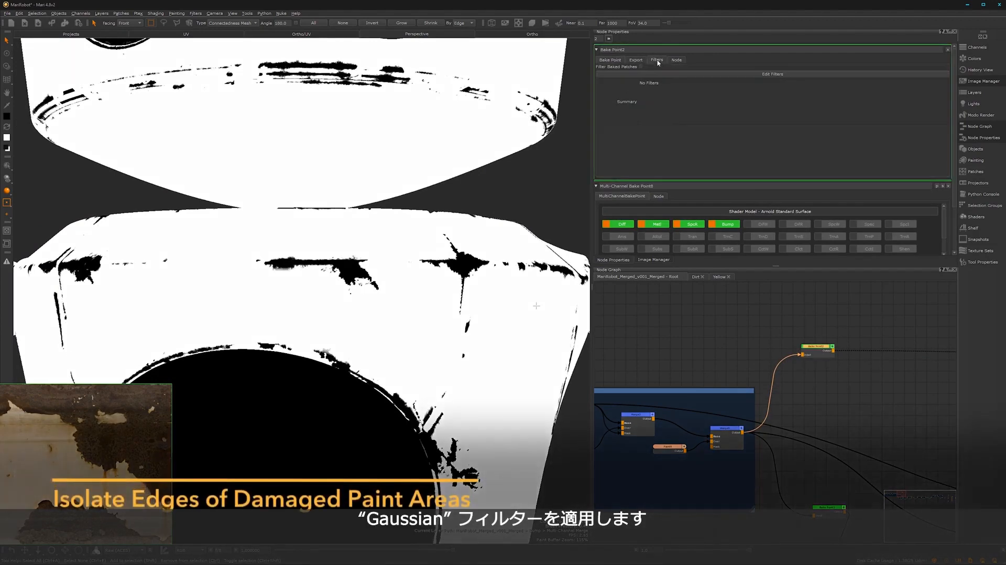
click(719, 75)
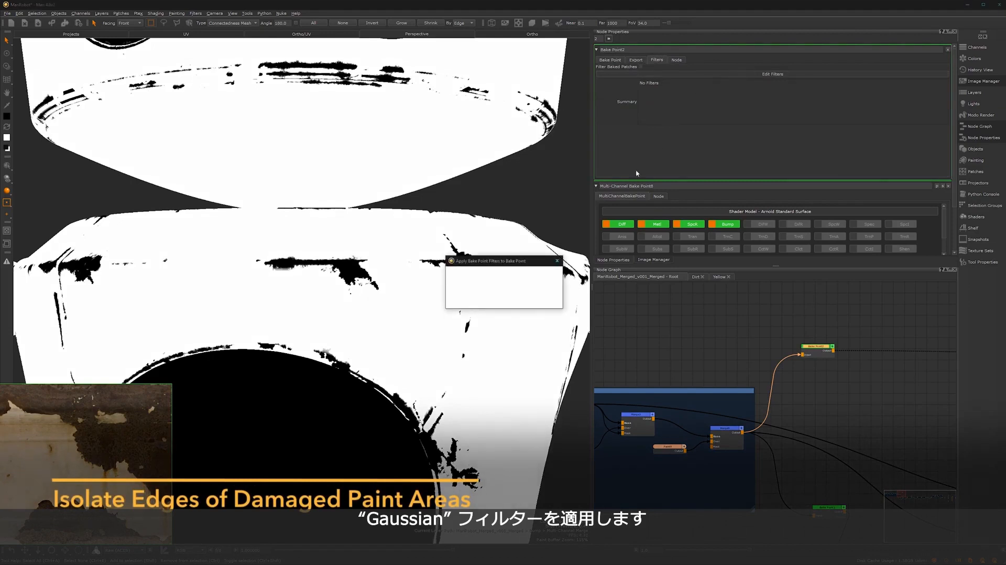
click(516, 275)
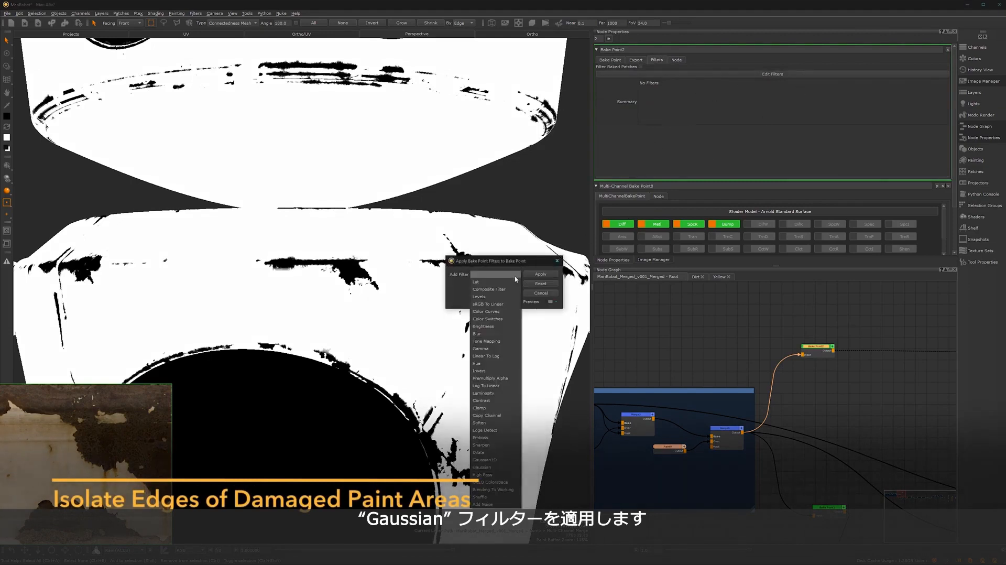
click(488, 468)
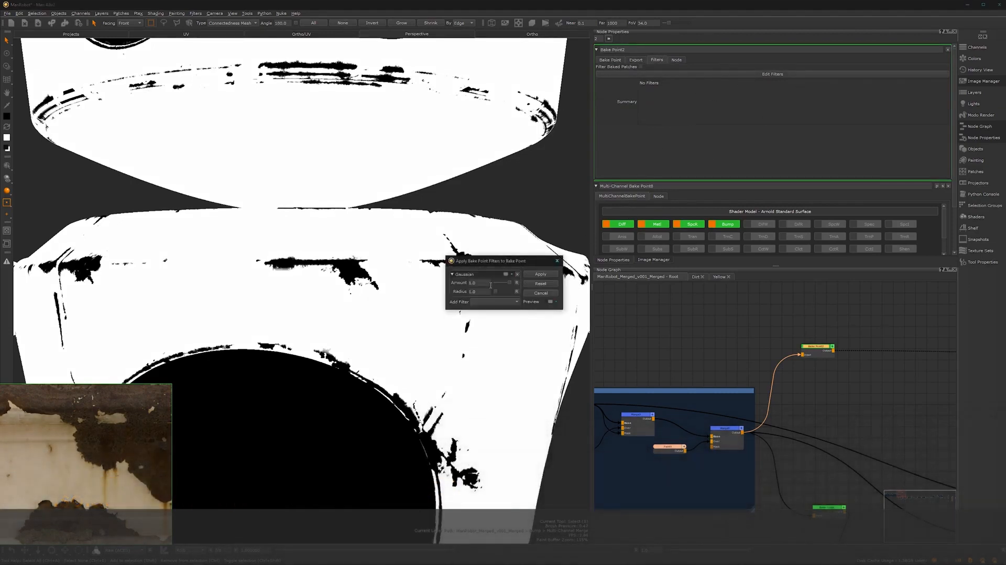
drag(496, 291, 500, 295)
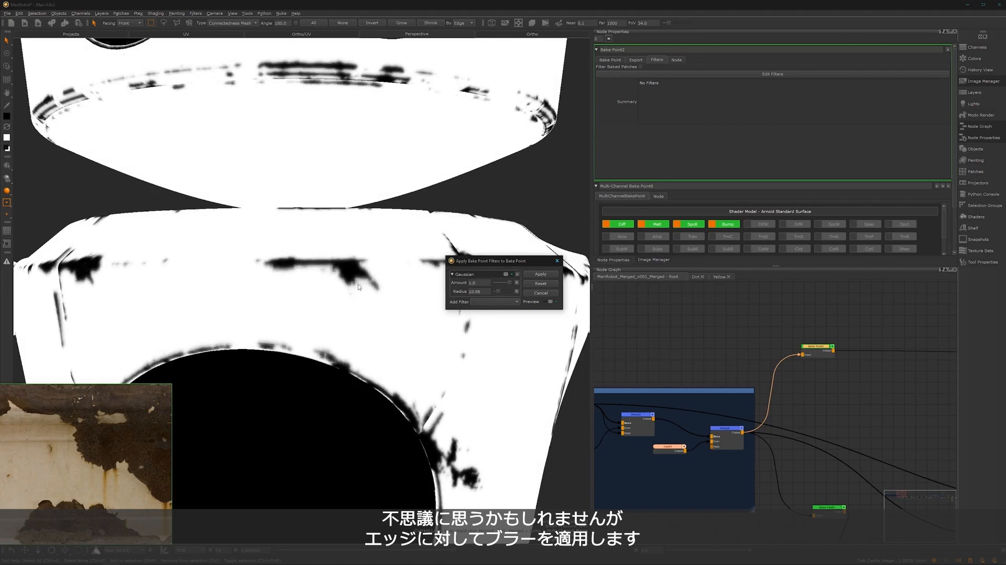
drag(481, 294, 465, 292)
text(10.0)
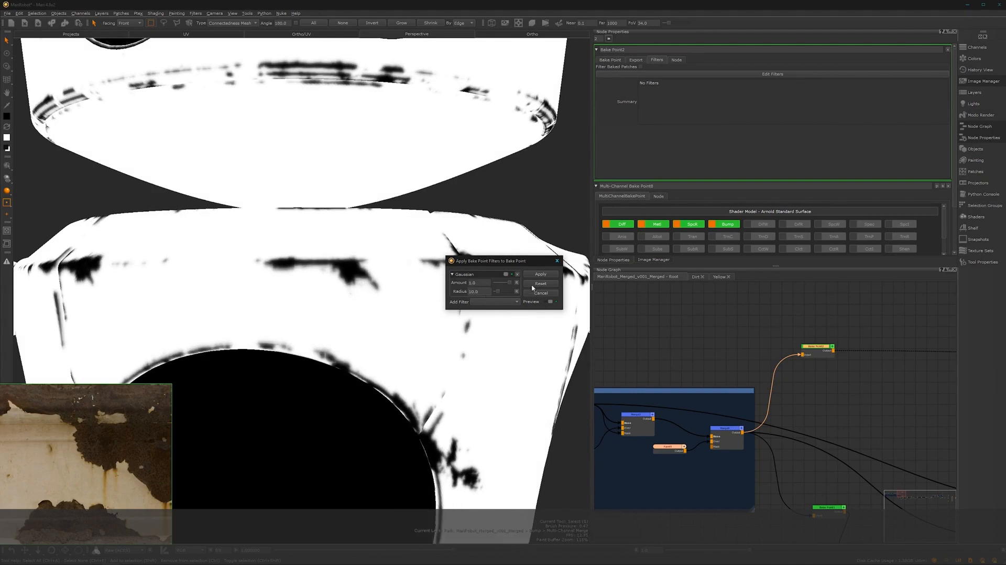
click(541, 274)
Add a Brightness Lookup node fed by the Bake Point's output, inserted between it and the viewer
drag(813, 349, 800, 344)
scroll(781, 362, up, 4)
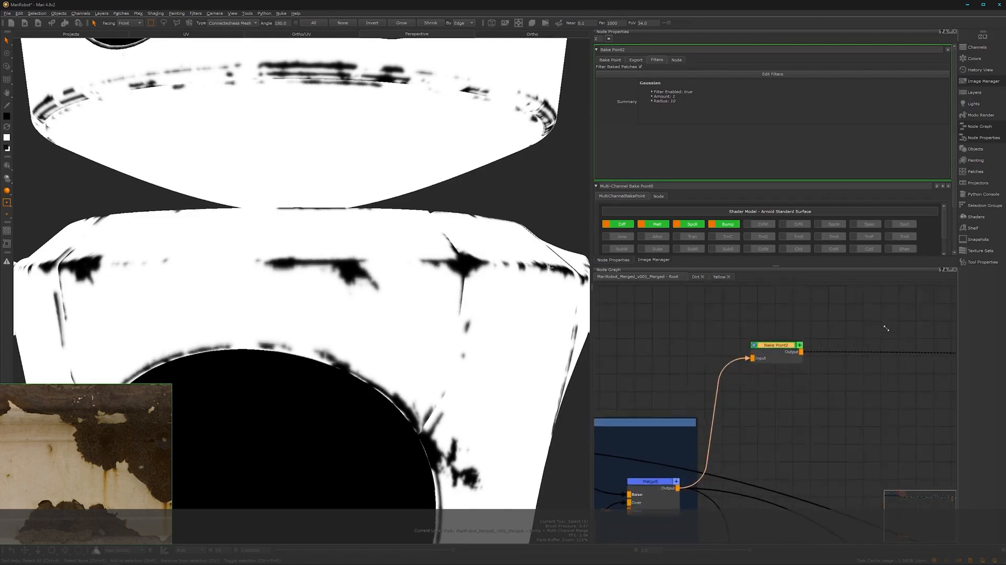
key(Tab)
text(brig)
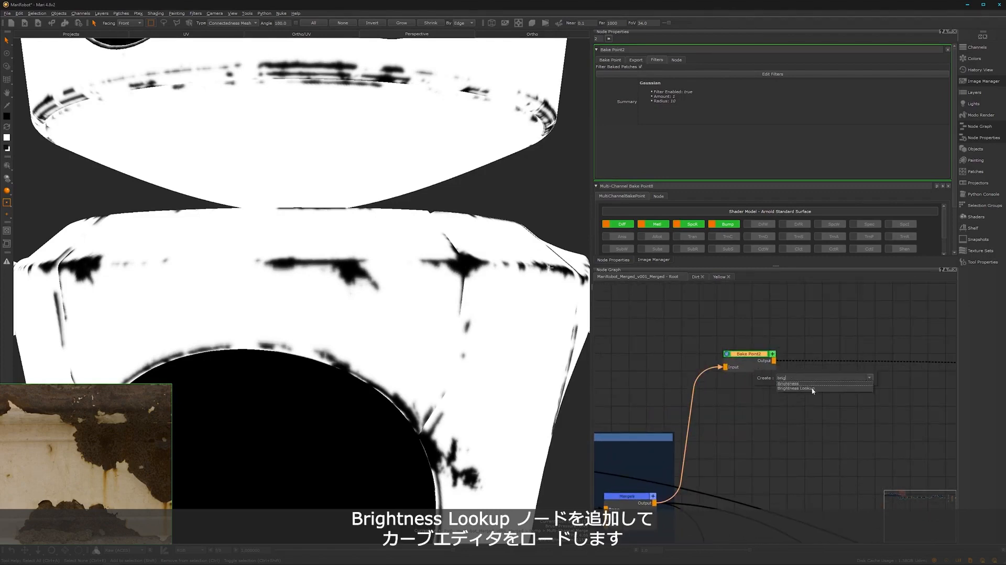
click(812, 388)
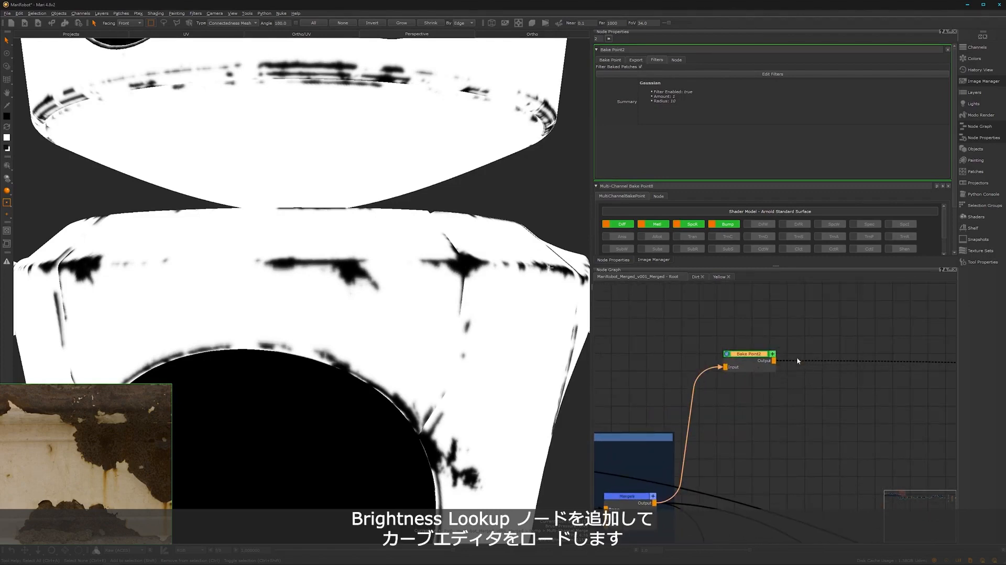
drag(843, 359, 837, 356)
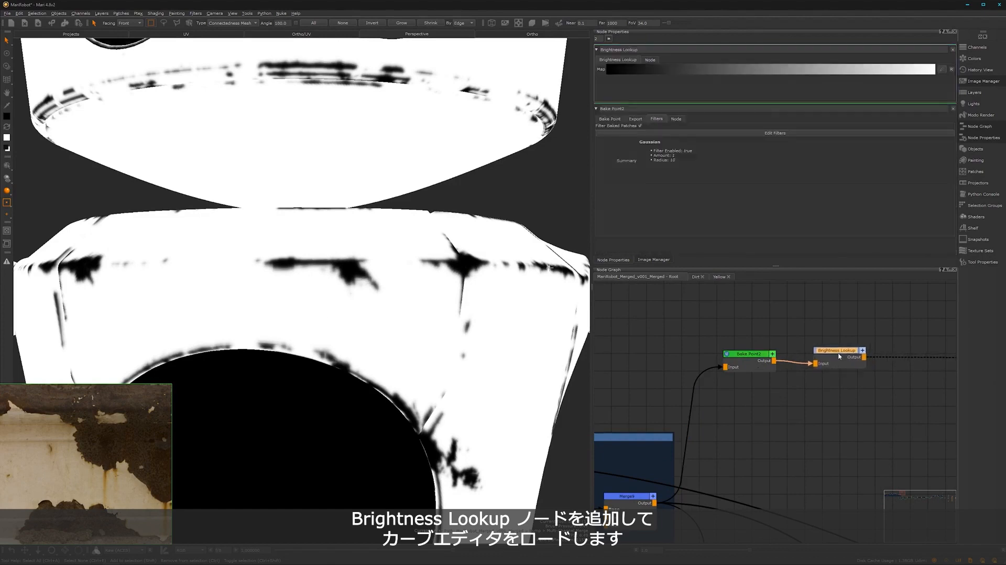
Reshape the Brightness Lookup curve into a single peak, with its white end dropped to black, to isolate the mask edges
click(942, 70)
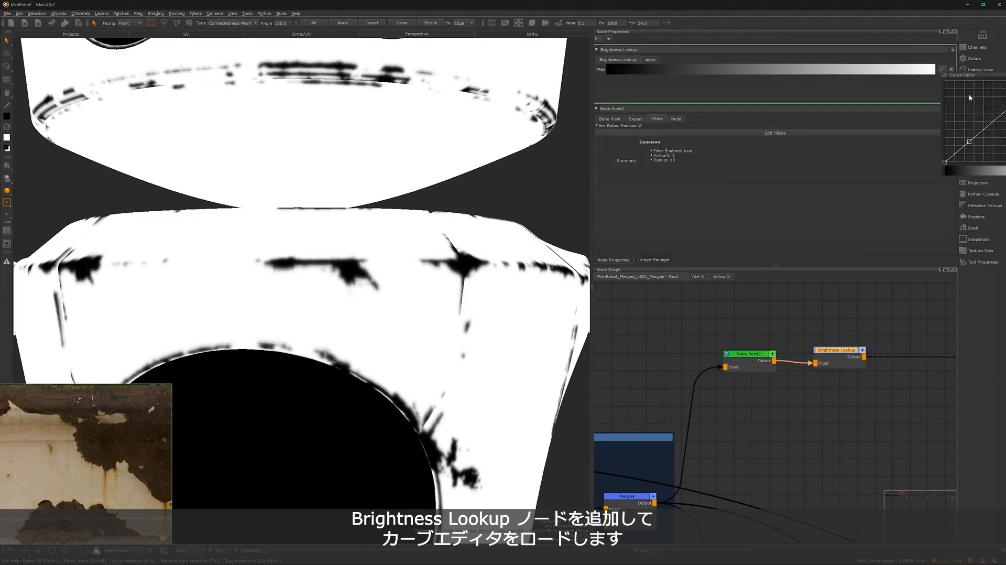
drag(967, 77, 488, 145)
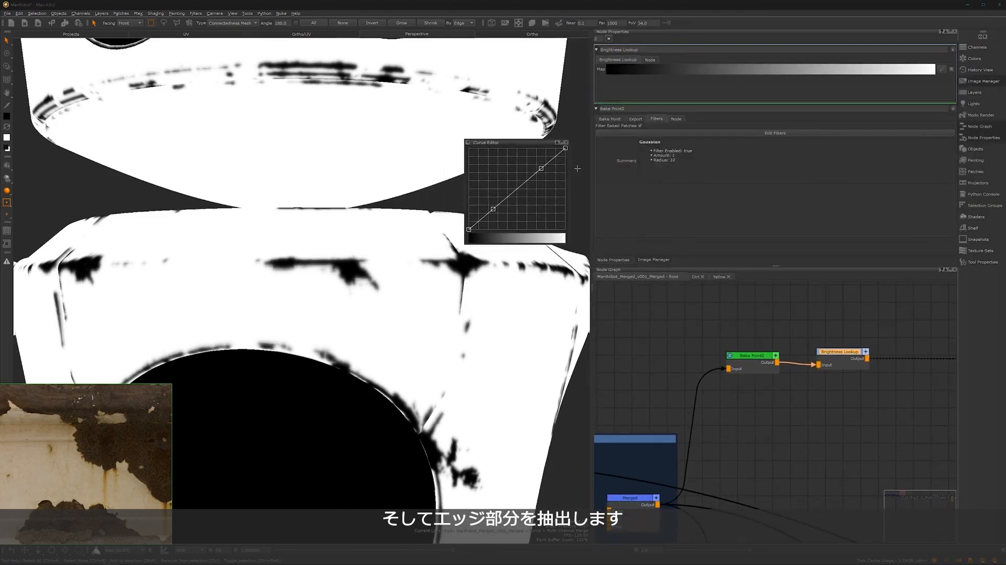
drag(565, 149, 564, 229)
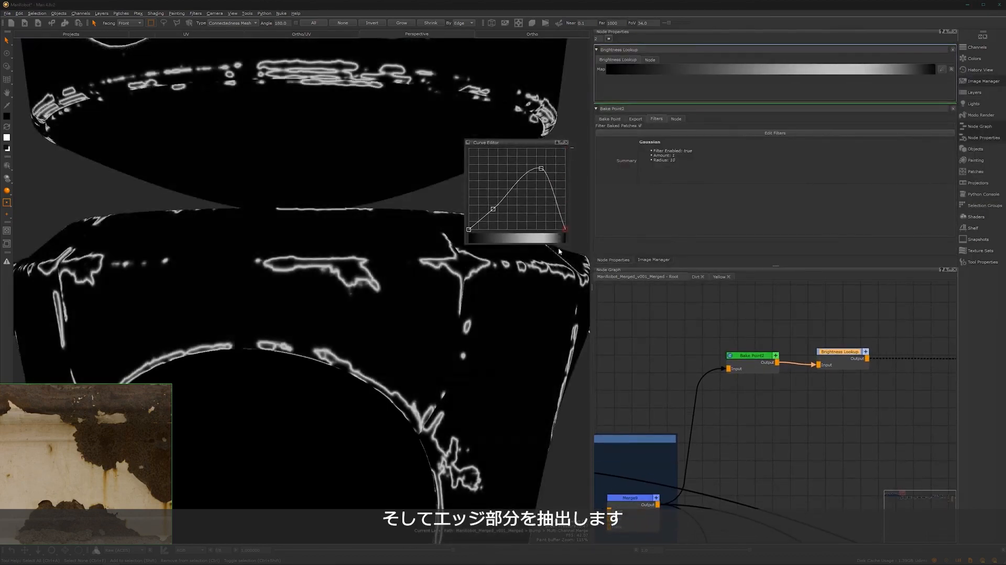
drag(542, 169, 539, 149)
drag(493, 210, 504, 226)
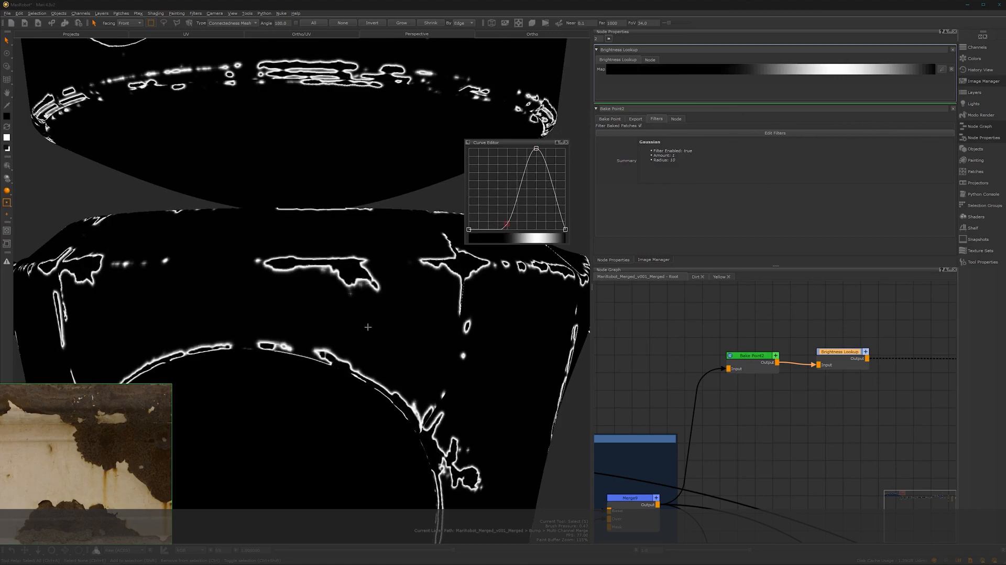
Refine the Brightness Lookup curve by raising its lower point and shifting the peak toward the darker tones
scroll(368, 327, up, 5)
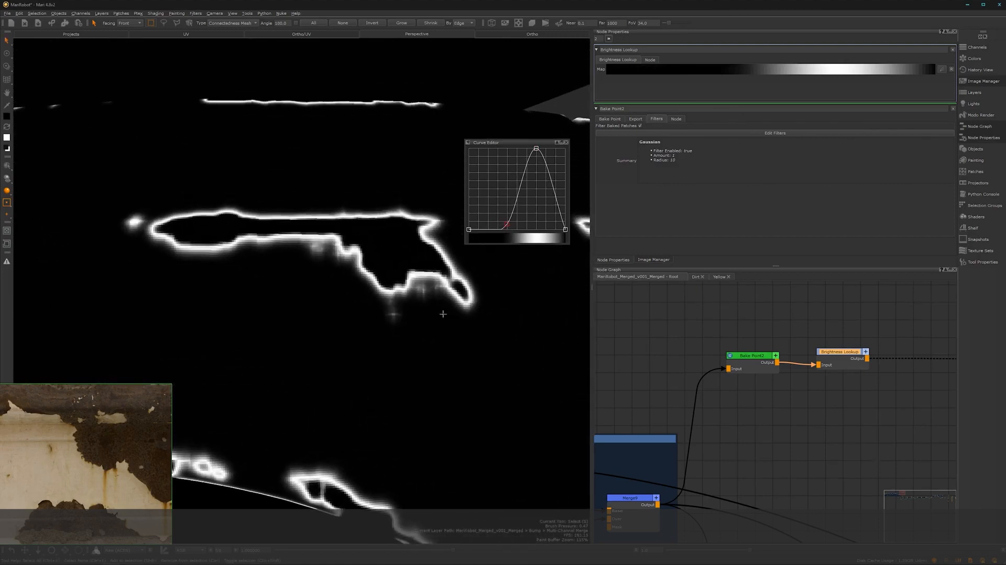
drag(507, 227, 506, 207)
drag(519, 145, 506, 179)
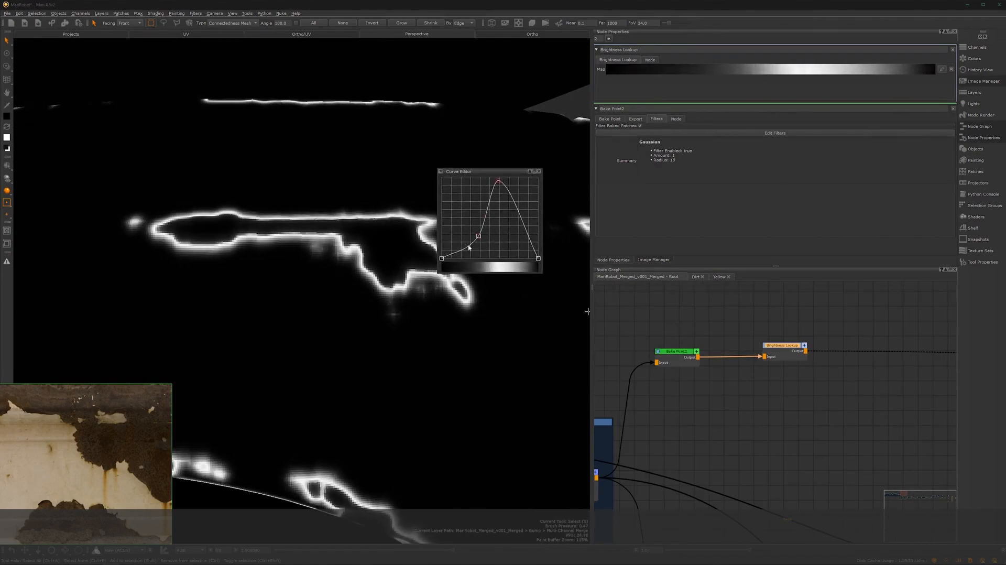
drag(478, 238, 475, 241)
click(539, 172)
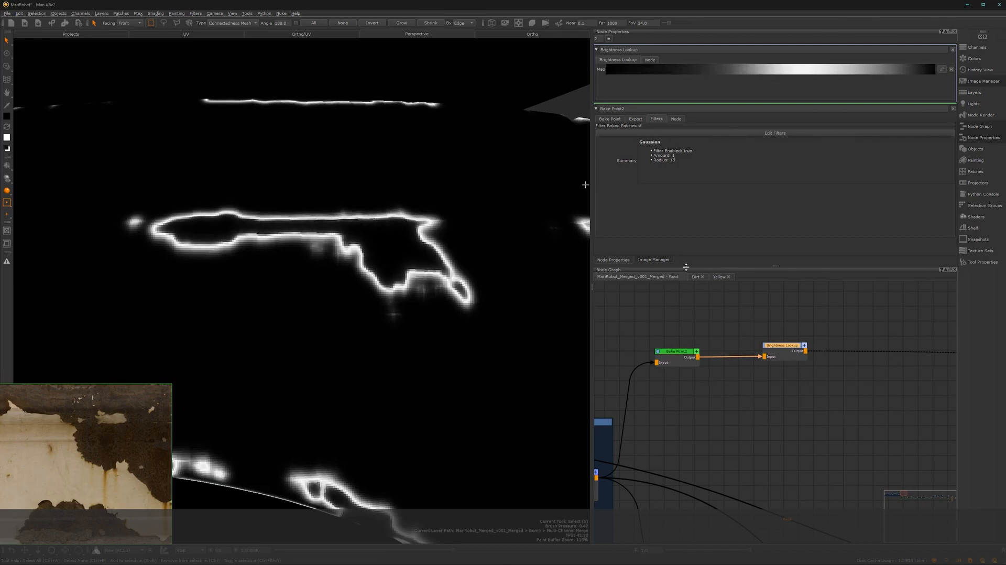
Add a Merge node after the Brightness Lookup, with the lookup feeding its Base input
drag(785, 348, 778, 330)
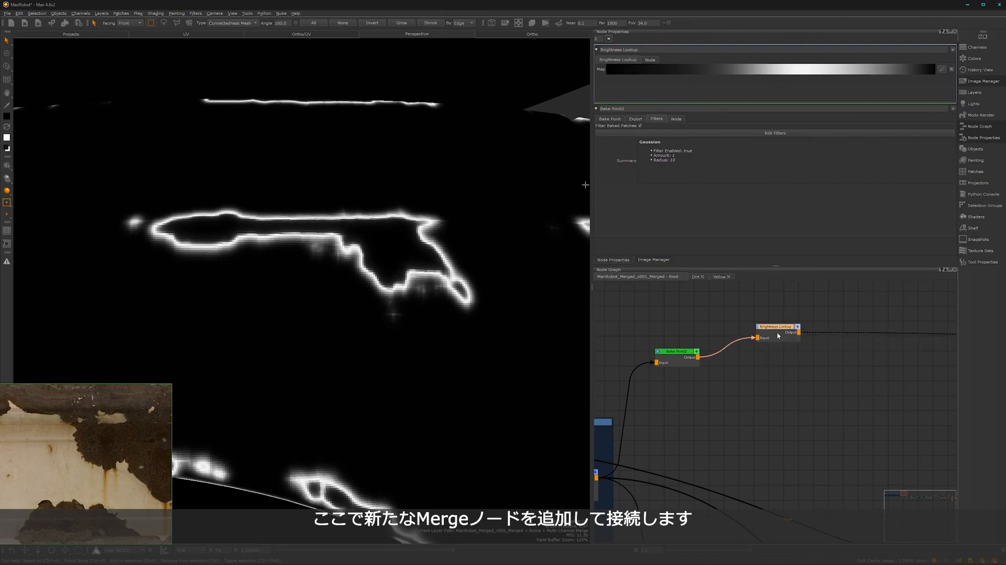
key(m)
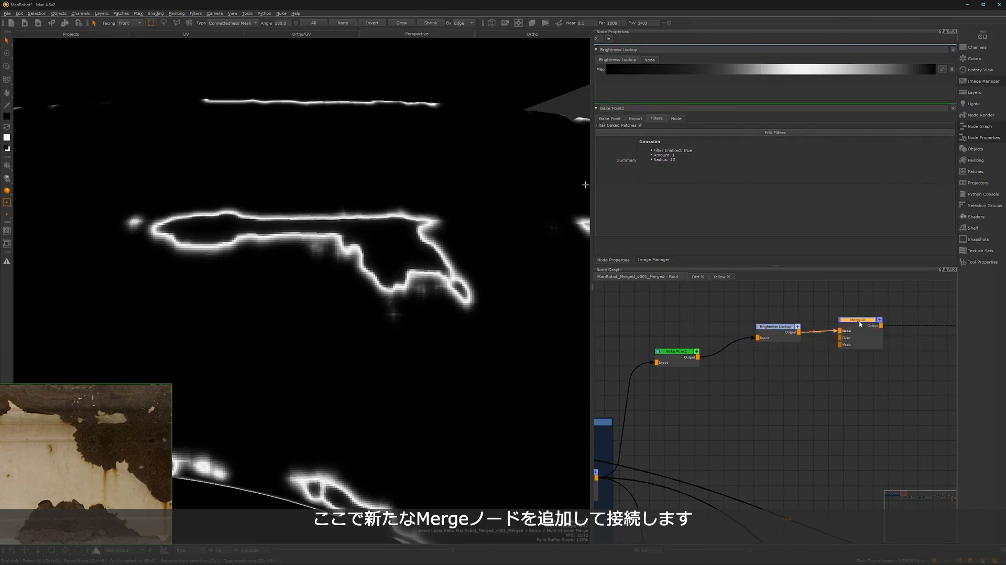
Feed the unblurred mask that drives the Bake Point into the Merge node's Over input and set its mode to Multiply
drag(860, 321, 862, 334)
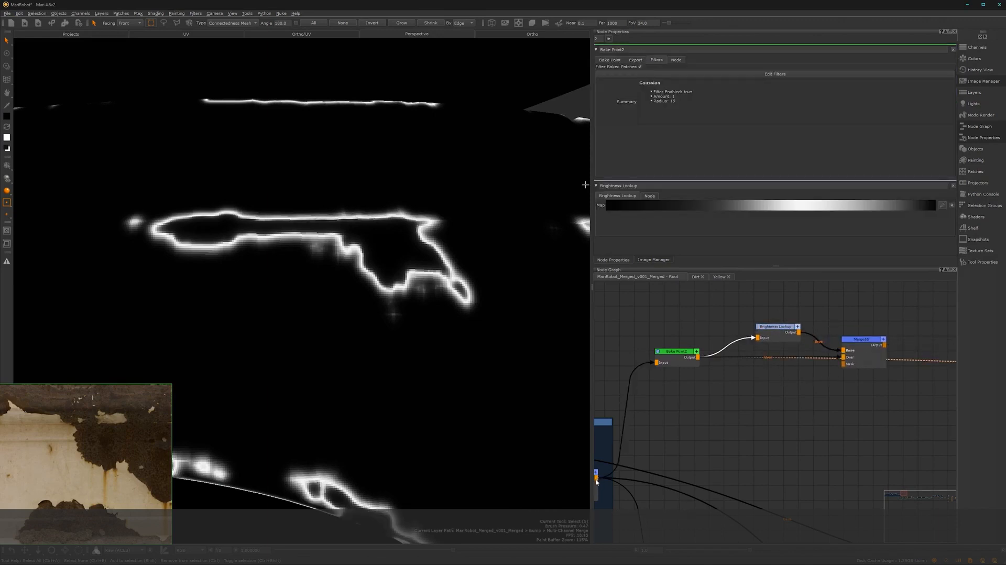
drag(597, 480, 869, 343)
click(866, 341)
click(839, 69)
mouse_move(863, 94)
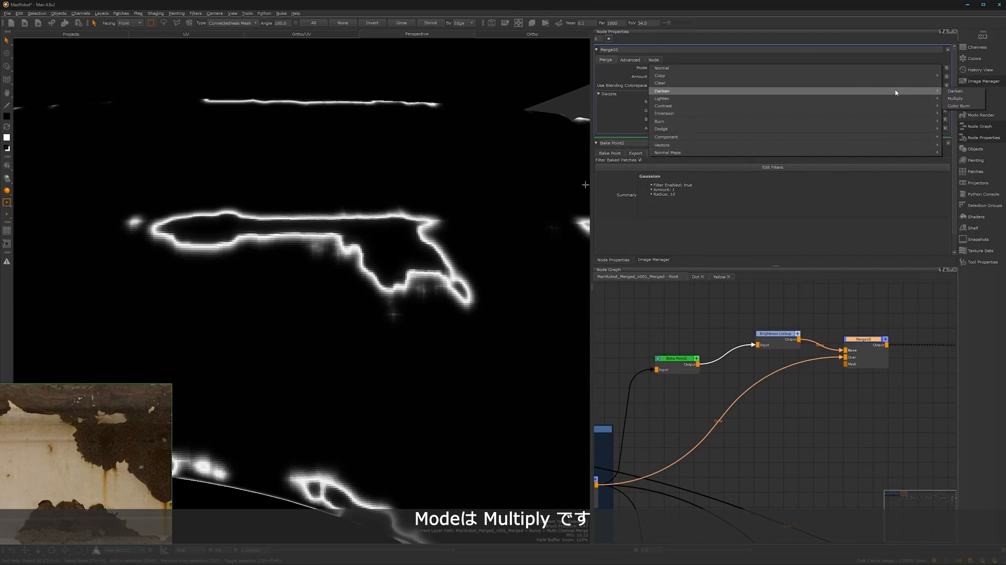
click(956, 99)
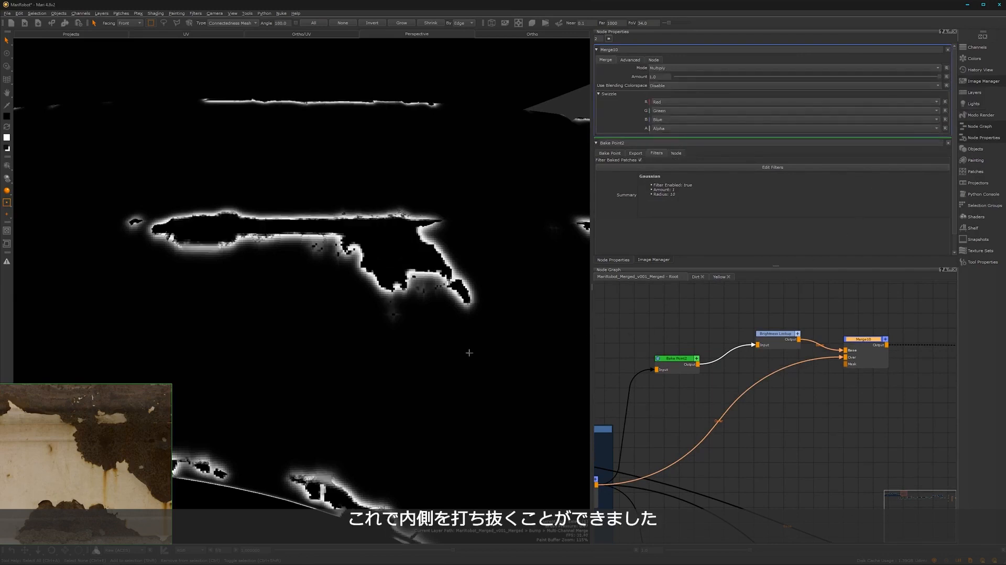
scroll(399, 251, up, 3)
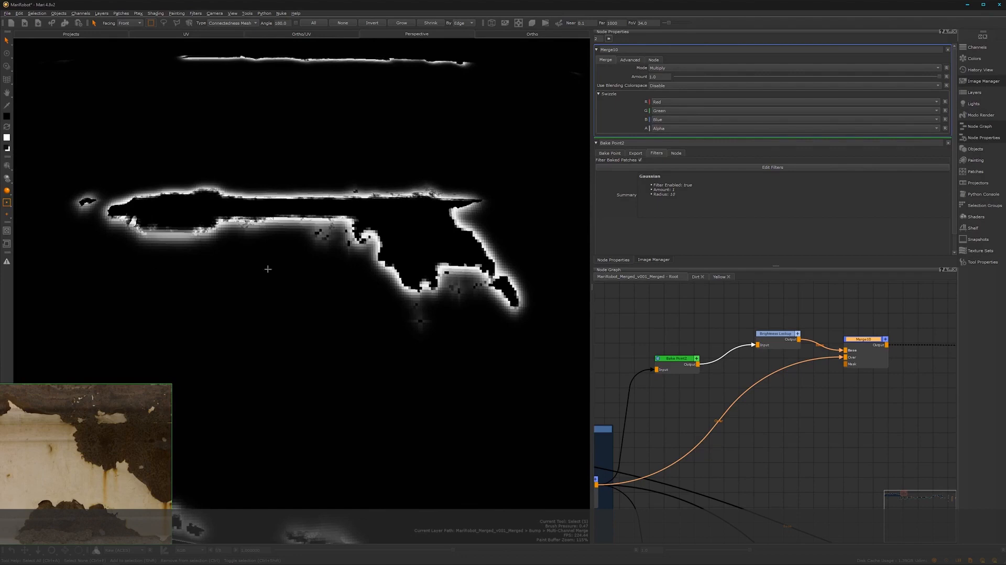
Add a second Merge node after the multiply Merge, with the first Merge's output feeding its Base input
scroll(746, 408, down, 2)
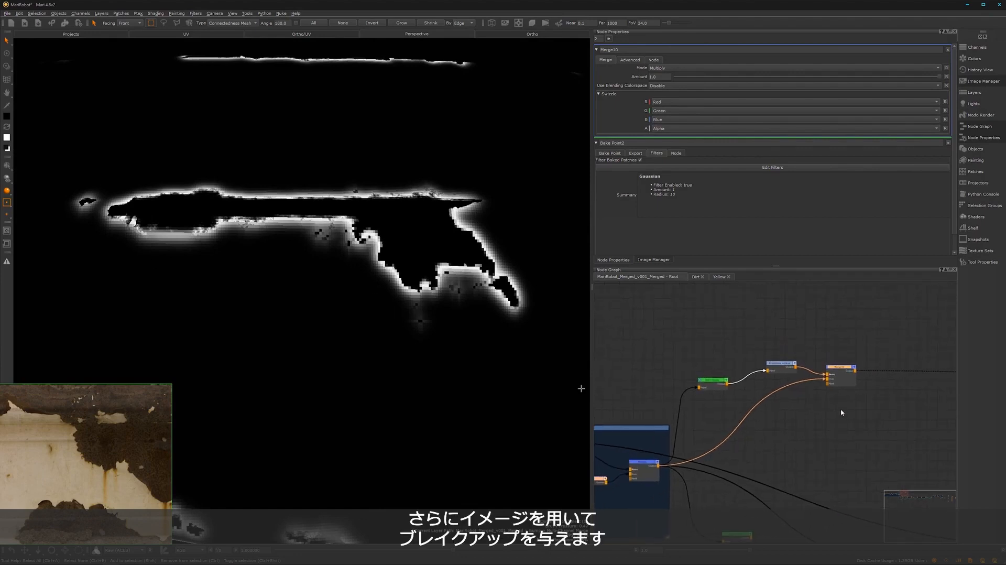
drag(837, 372, 857, 378)
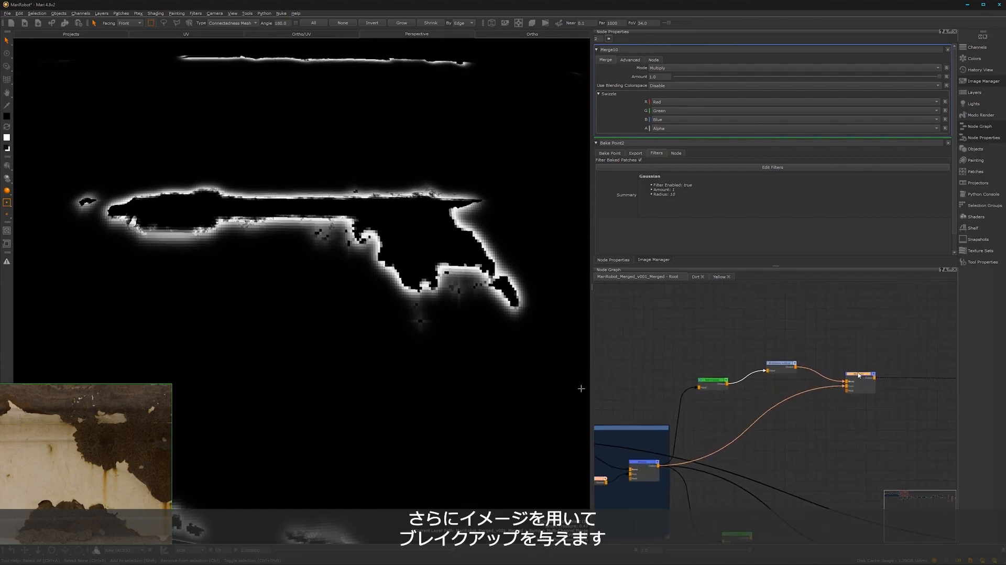
middle_drag(833, 415, 706, 426)
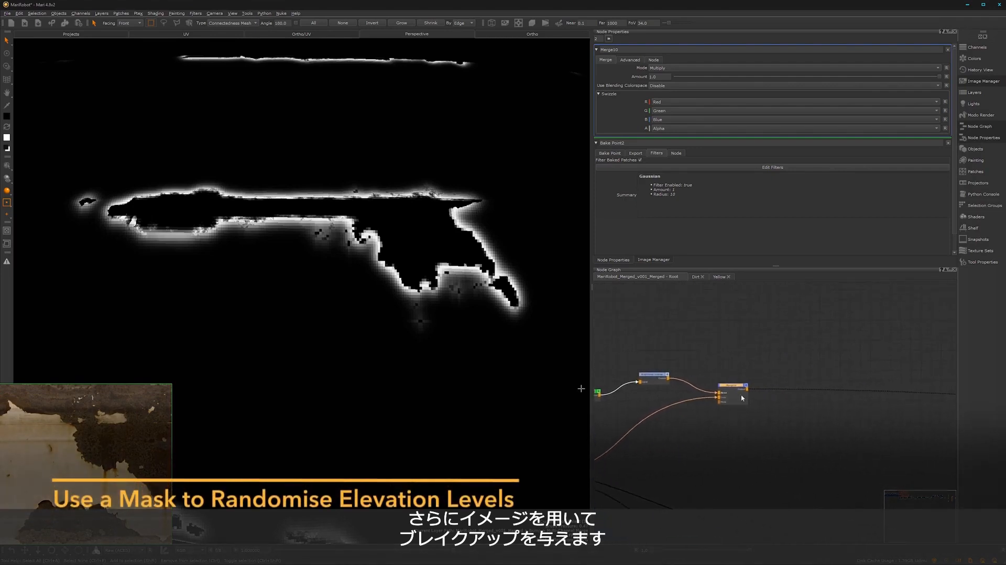
key(m)
drag(792, 391, 816, 397)
click(775, 442)
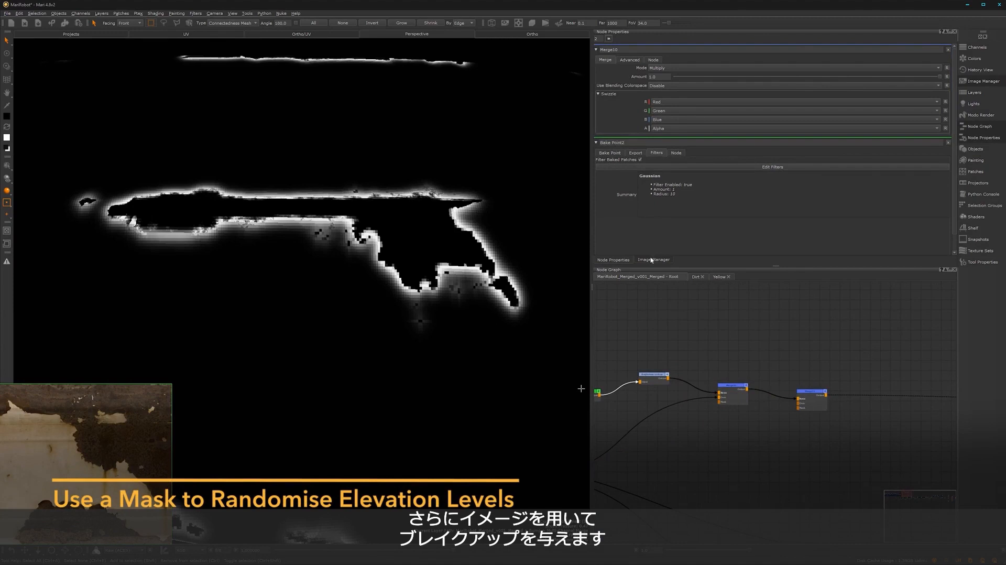
Bring the black-and-white stencil image in as a tiled node on the new Merge's Over input and set that Merge to Multiply
click(651, 259)
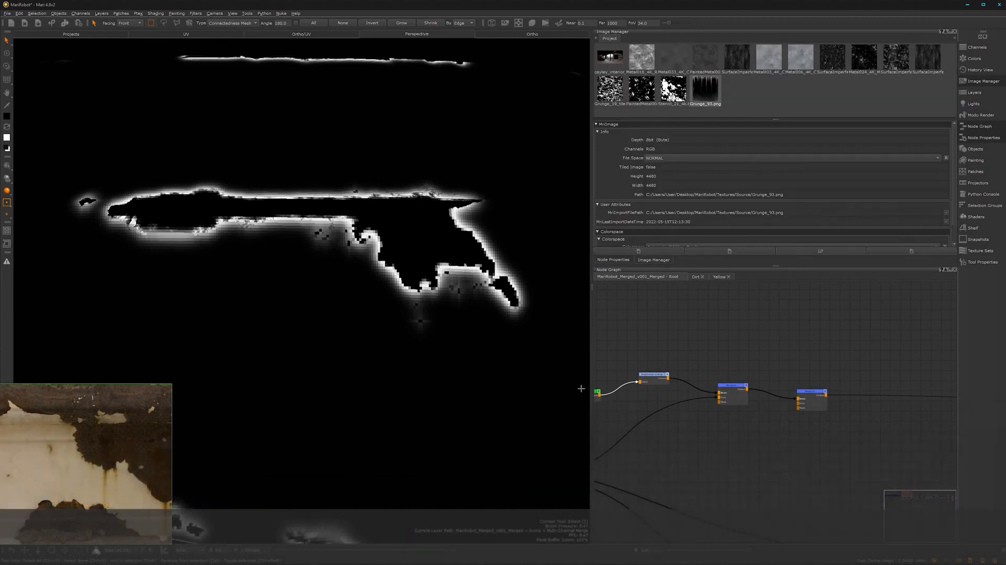
drag(673, 90, 798, 403)
double_click(810, 394)
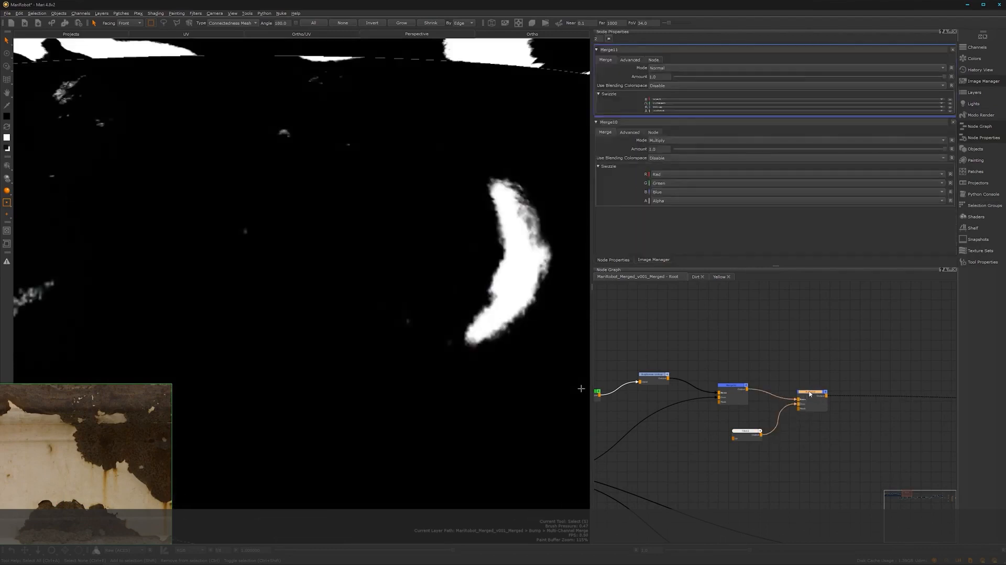
click(716, 68)
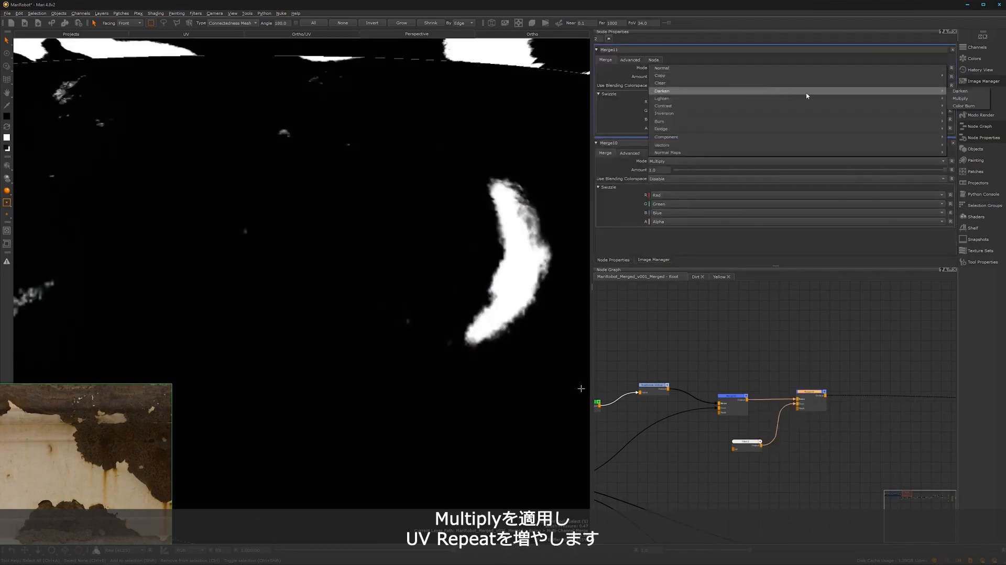
click(960, 98)
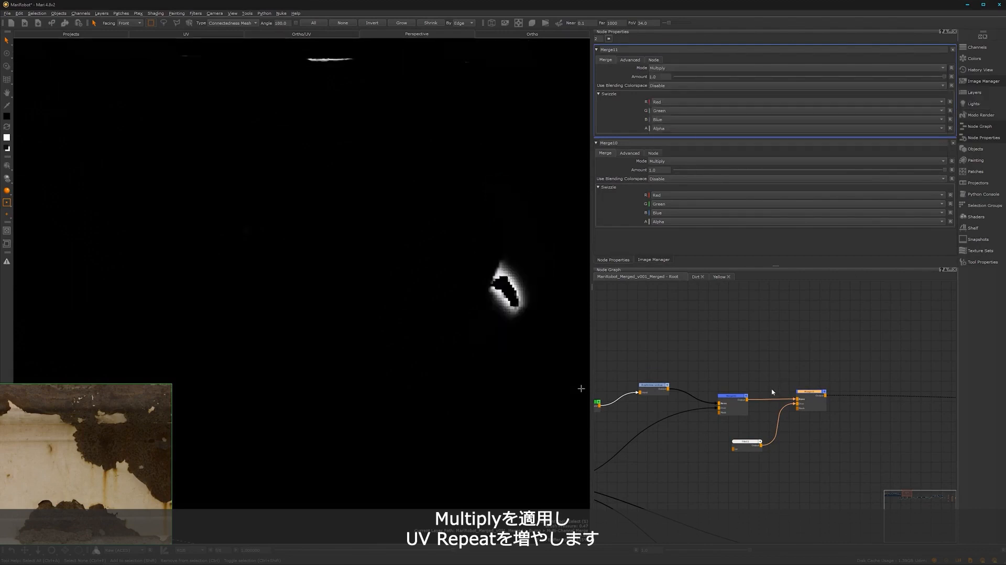
Set the tiled stencil's U Repeat and V Repeat to 4
drag(750, 447, 752, 448)
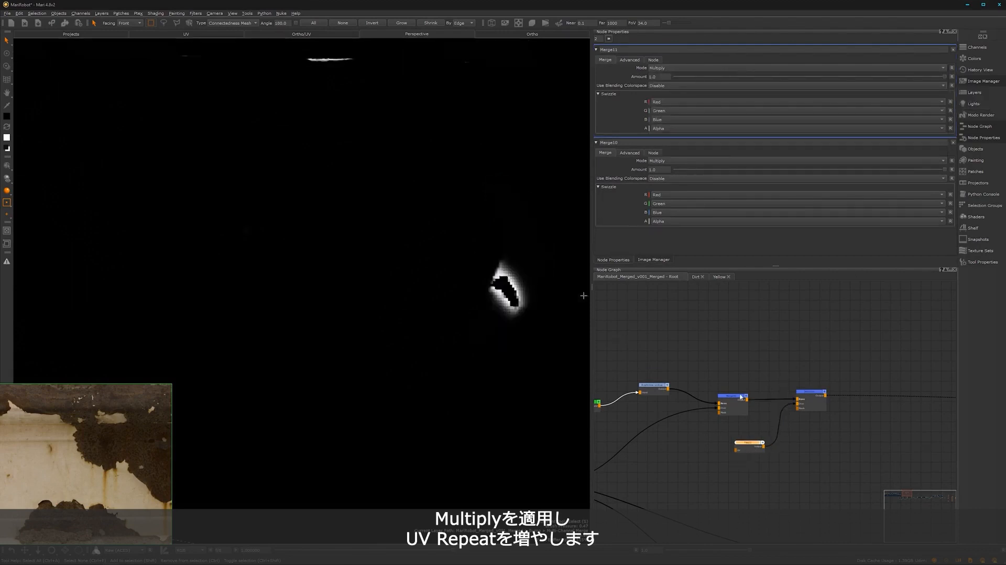
double_click(747, 444)
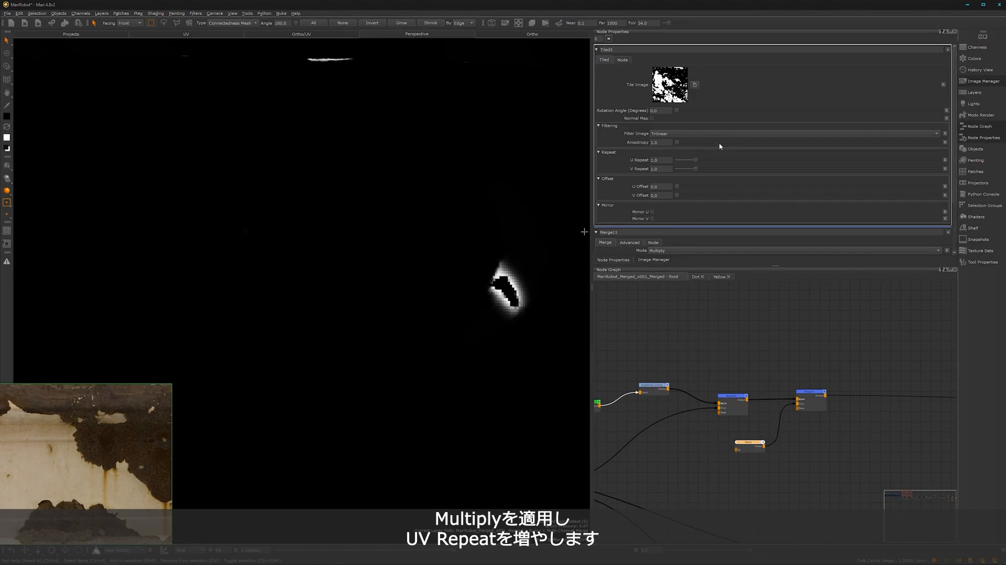
double_click(654, 169)
text(4)
key(Return)
alt+right_drag(385, 306, 343, 348)
alt+middle_drag(343, 348, 389, 312)
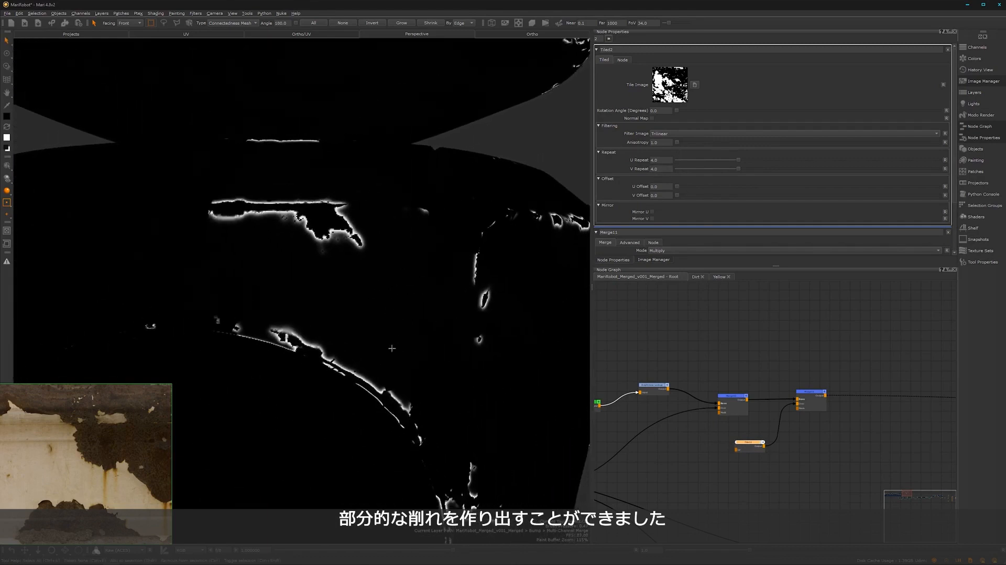
Set the tiled stencil's U Repeat to 6 and V Repeat to 5
drag(659, 159, 638, 152)
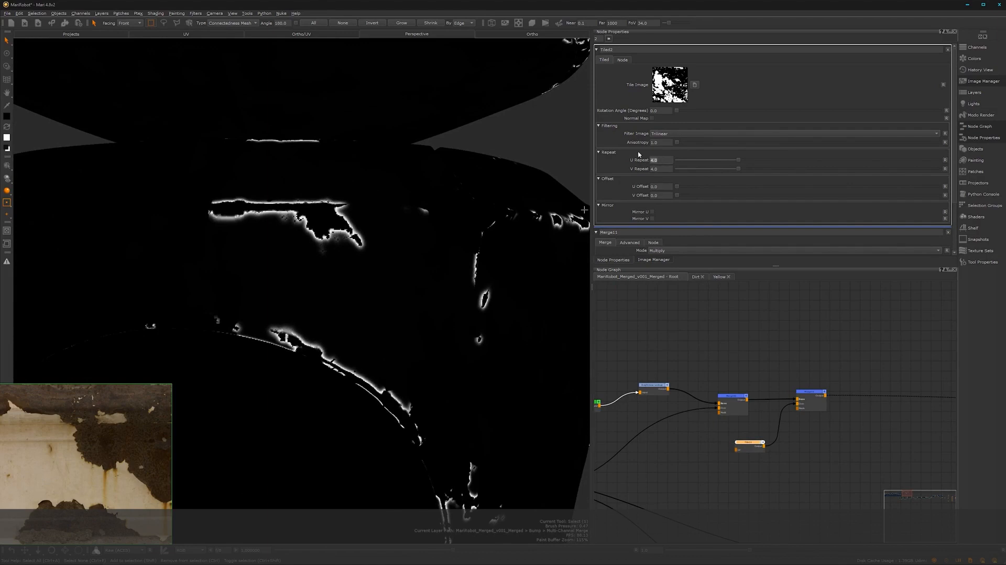
text(5)
key(Return)
text(5)
key(Return)
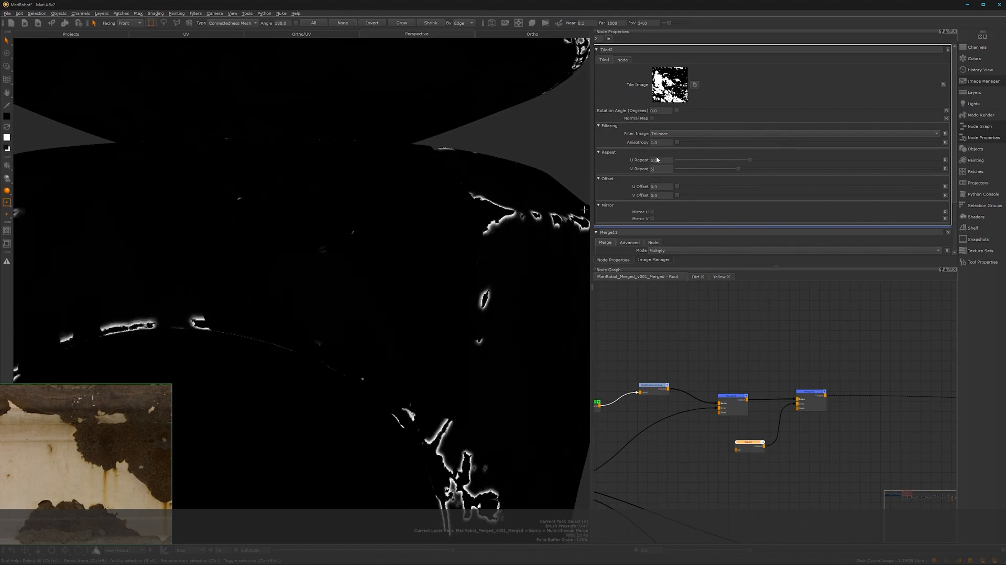
alt+middle_drag(351, 350, 300, 284)
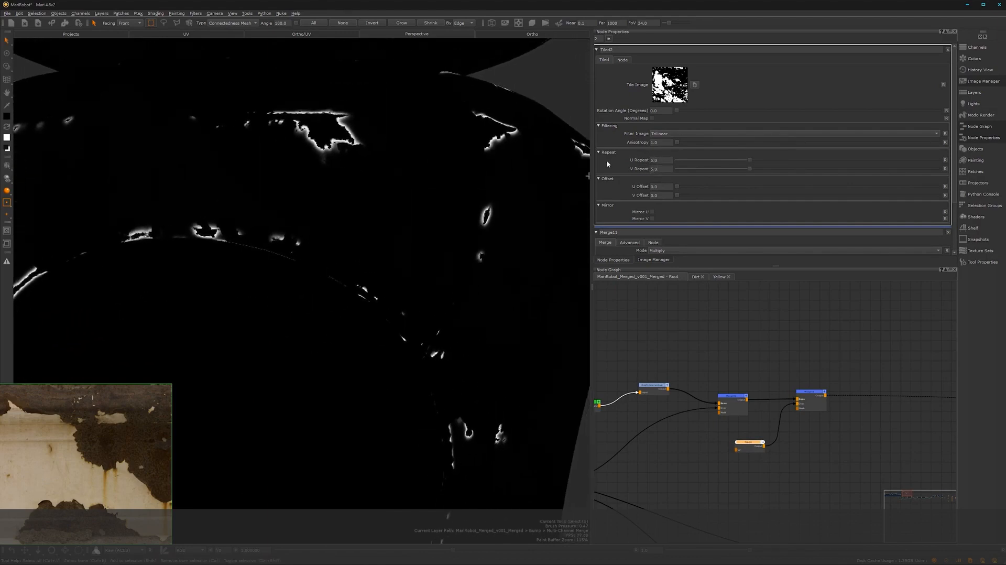
double_click(659, 160)
text(6)
key(Return)
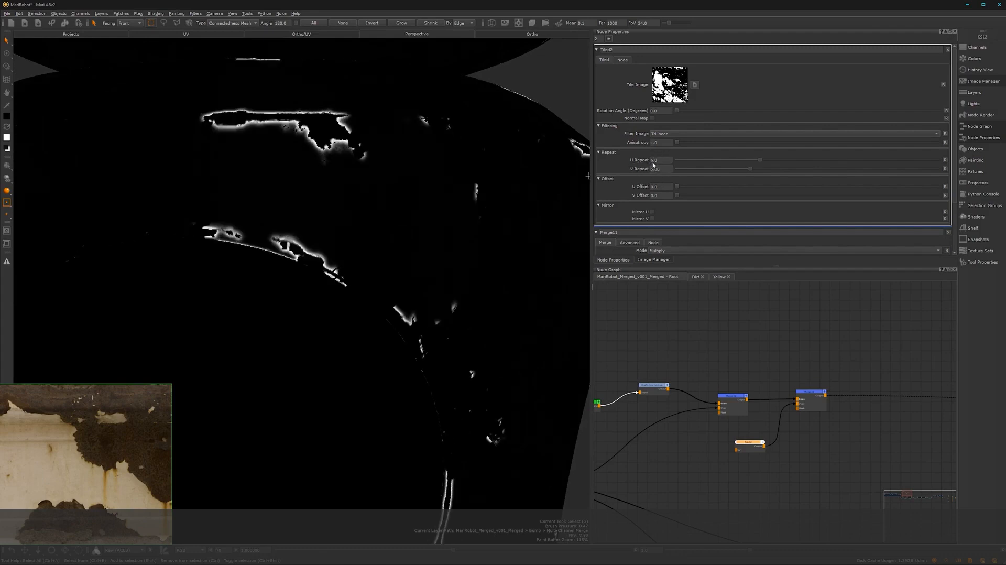
Add a Cloud node in place of the tiled stencil on the second Merge's Over input and set its Size to about 0.467
click(815, 443)
key(Tab)
text(cl)
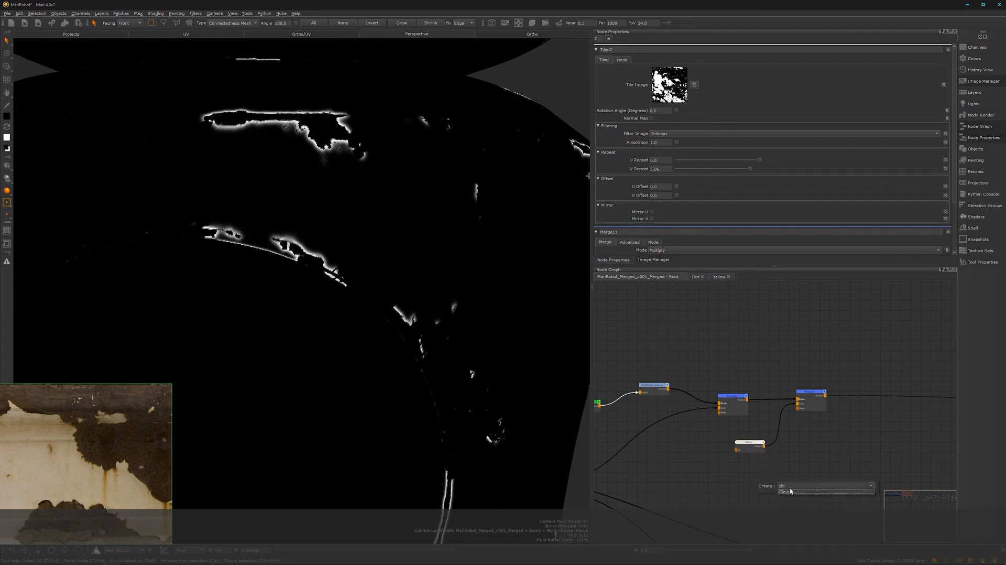
click(791, 491)
drag(786, 481, 798, 404)
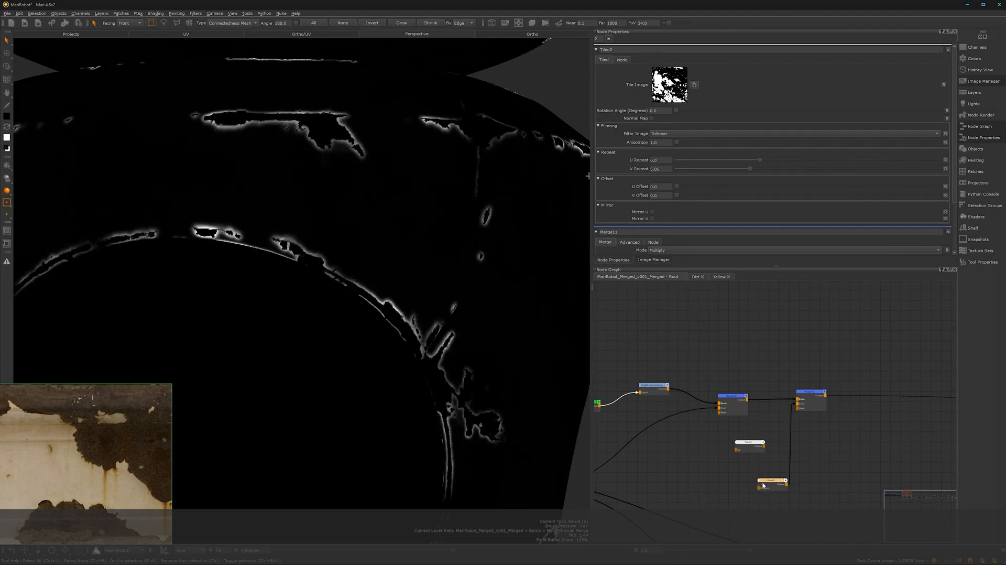
drag(769, 483, 760, 481)
drag(722, 69, 716, 72)
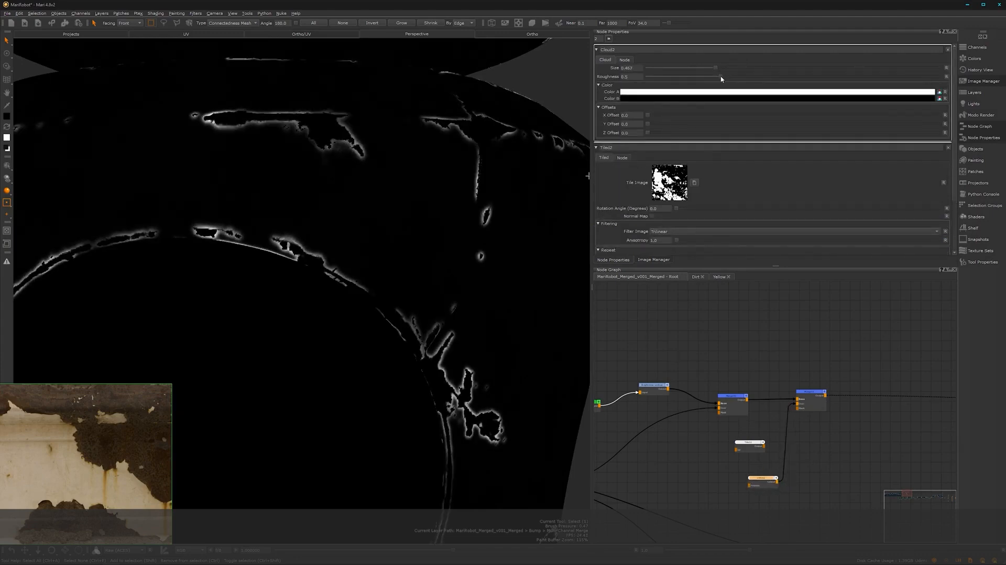
Insert a Levels node between the Cloud node and the second Merge
key(Tab)
text(l)
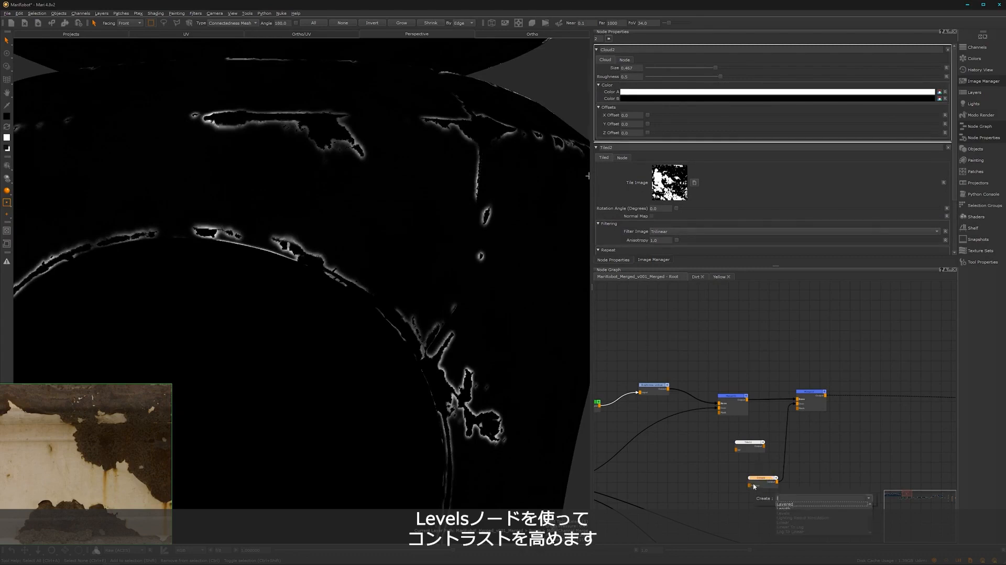
text(eve)
click(783, 504)
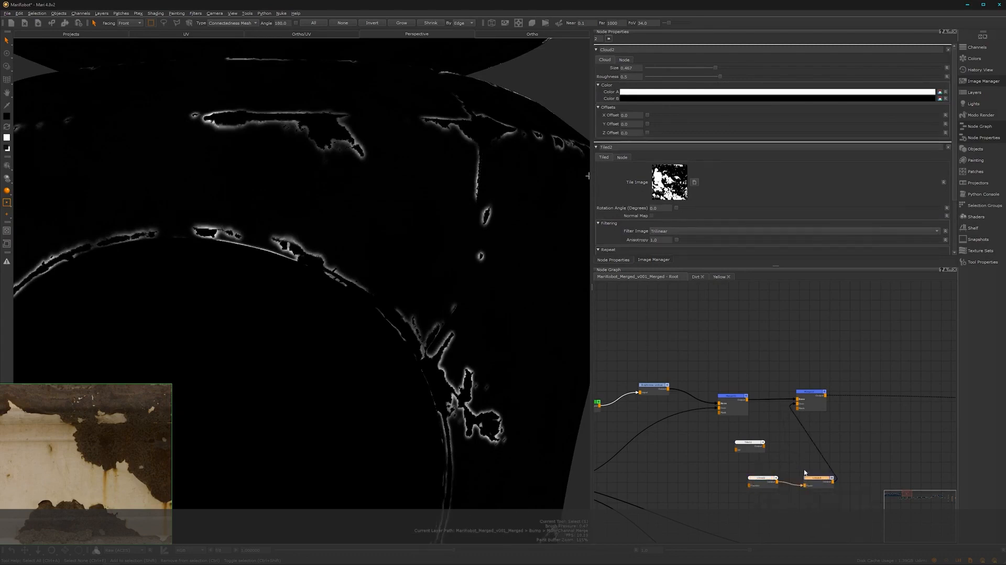
Set Levels to Clamp LDR with input White about 0.699 and Black about 0.303, and set the Cloud Size to about 0.446
double_click(816, 478)
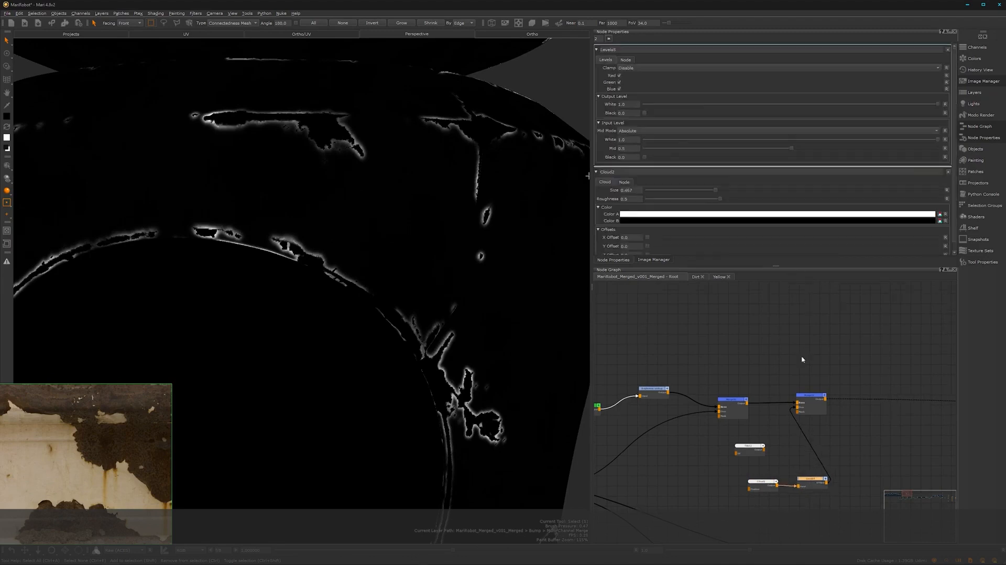
click(752, 68)
click(751, 81)
drag(646, 158, 736, 158)
drag(938, 141, 850, 144)
middle_drag(374, 249, 323, 186)
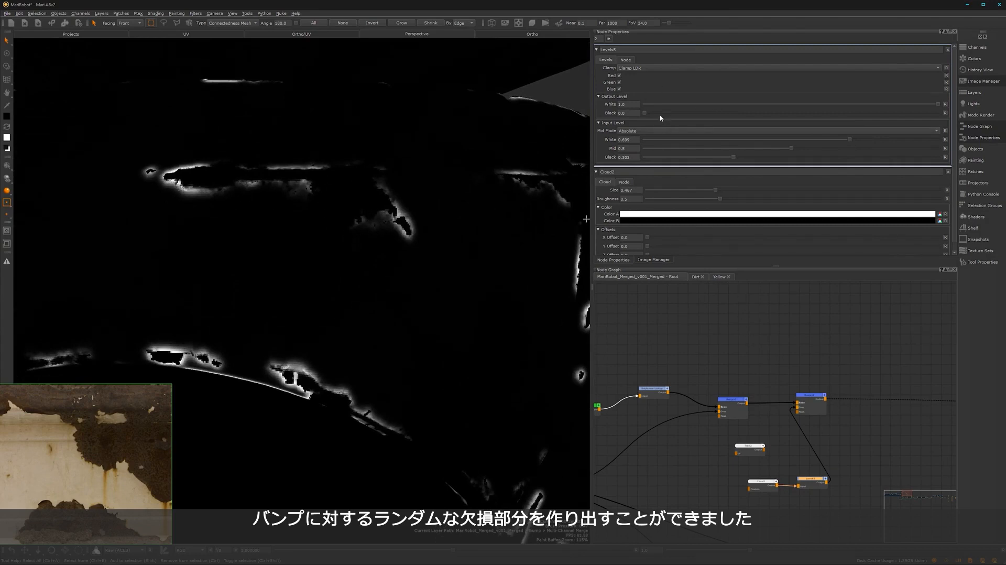
drag(717, 192, 712, 192)
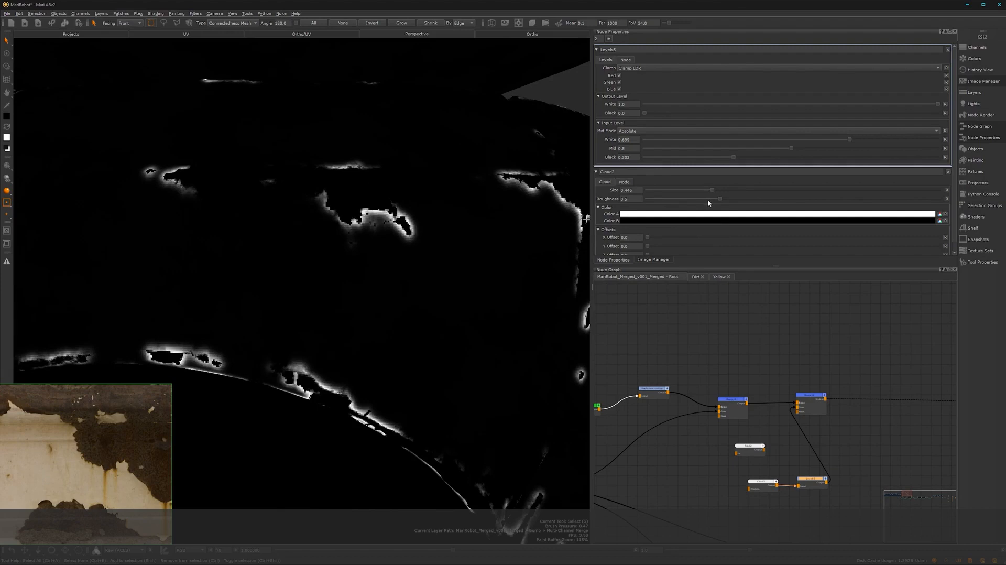
Delete the disconnected tiled stencil node and move the Cloud and Levels nodes into its place below the first Merge
click(749, 446)
key(Delete)
drag(820, 508, 750, 467)
drag(816, 482, 750, 461)
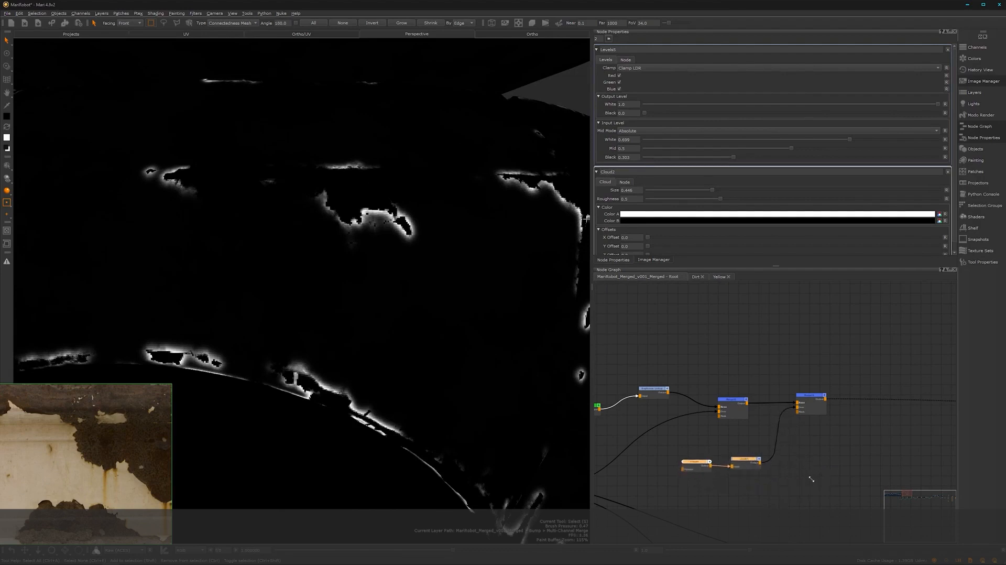
Examine the node network and the cloud-broken edge mask across the robot's body
scroll(811, 479, down, 3)
middle_drag(745, 435, 754, 371)
scroll(807, 409, up, 3)
scroll(809, 407, down, 1)
alt+middle_drag(336, 358, 393, 266)
alt+right_drag(394, 266, 317, 309)
alt+middle_drag(366, 283, 384, 169)
alt+drag(366, 352, 390, 334)
Add a 4096 x 4096 Bake Point node right after the second Merge, fed by its output
alt+right_drag(829, 393, 918, 346)
alt+middle_drag(875, 381, 788, 425)
click(734, 372)
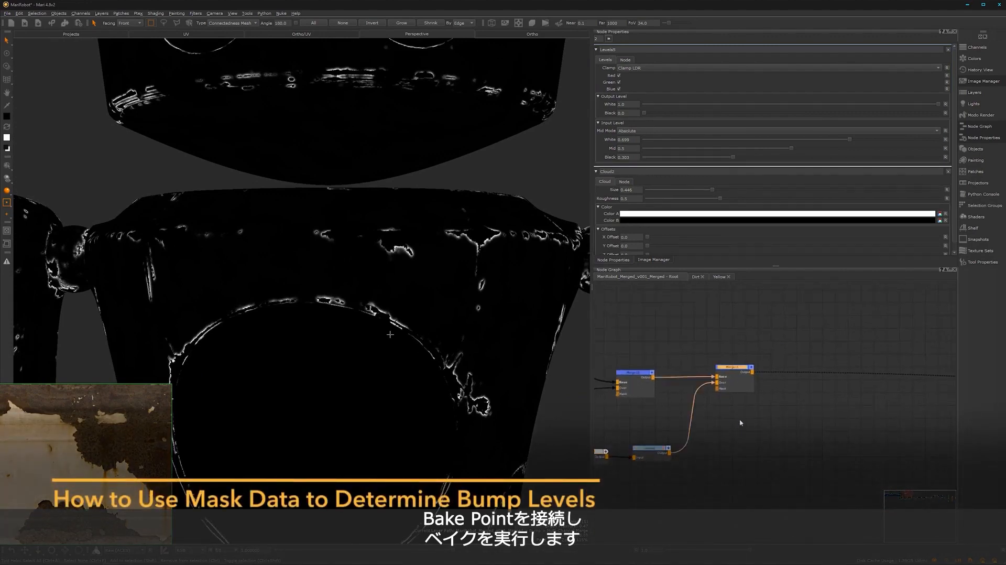
key(Tab)
text(bak)
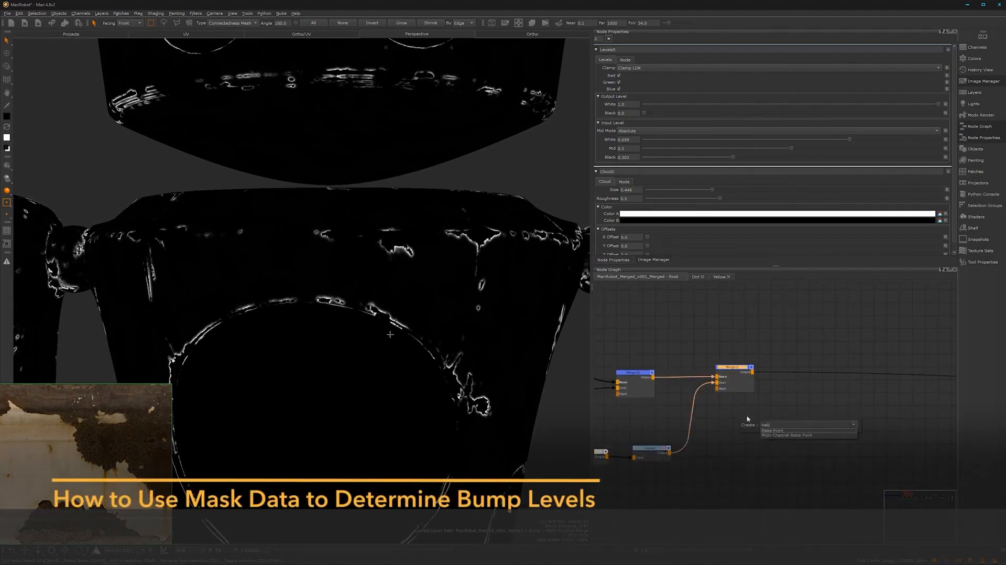
click(796, 431)
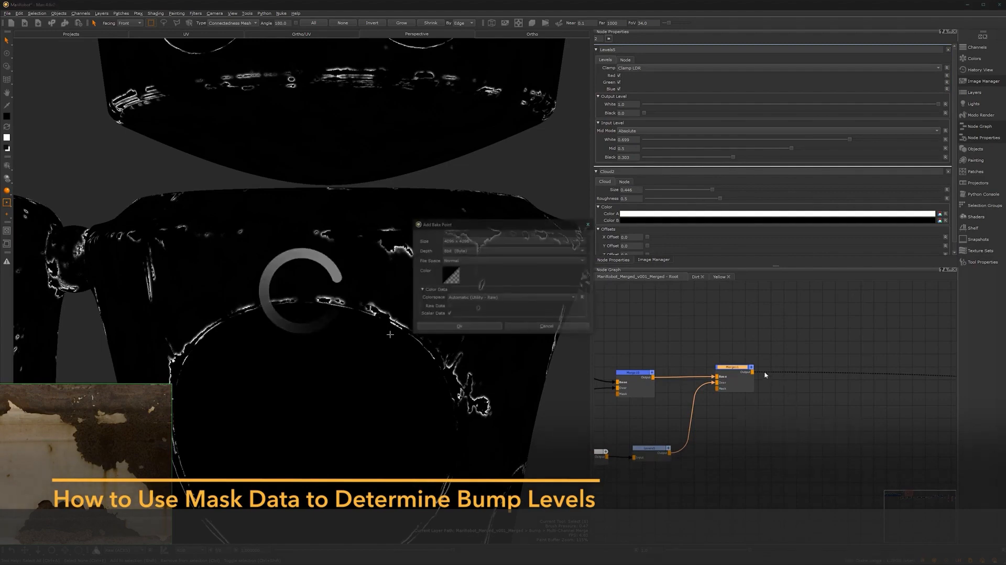
click(460, 326)
drag(804, 380, 801, 372)
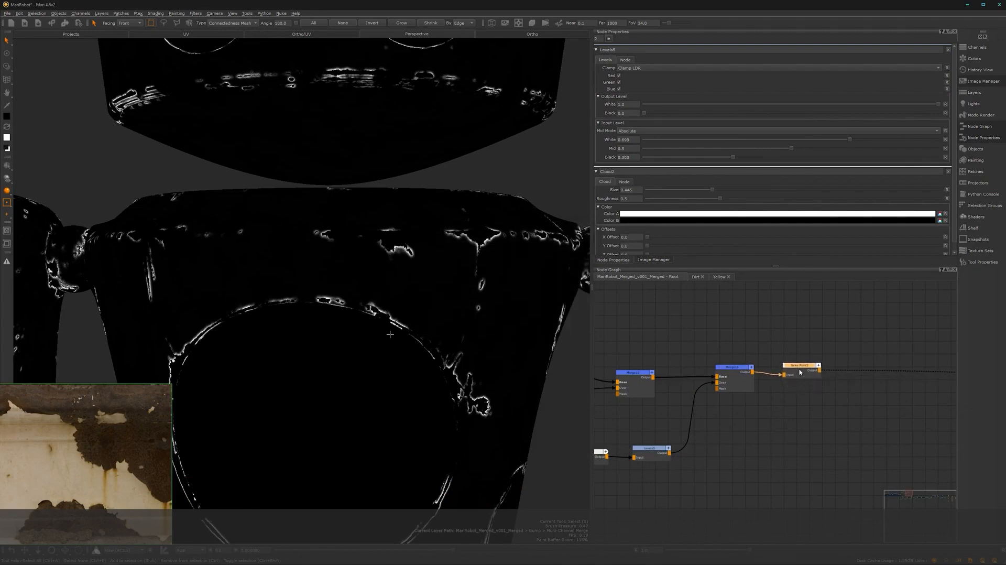
Bake the new Bake Point and open its export settings
double_click(800, 371)
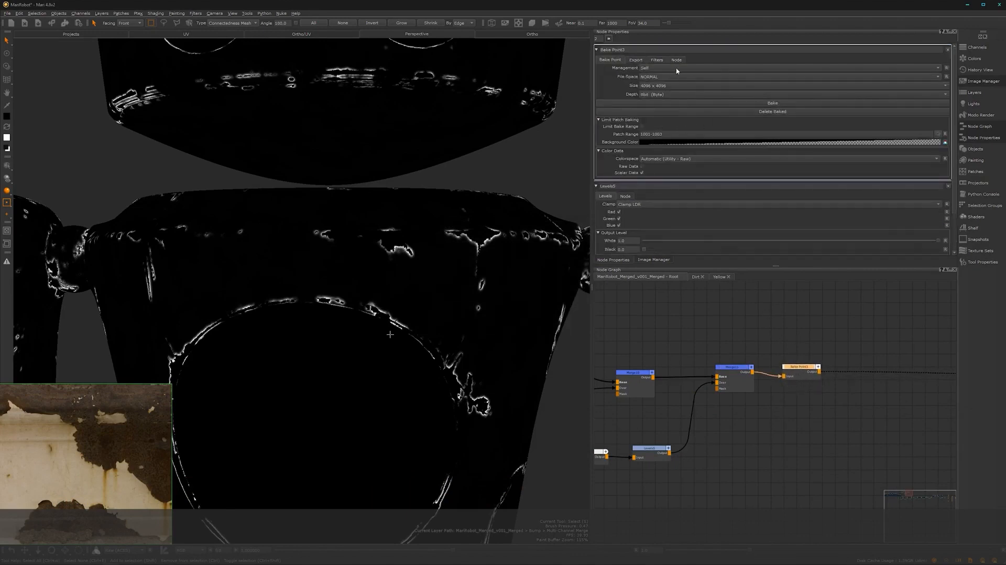
click(739, 104)
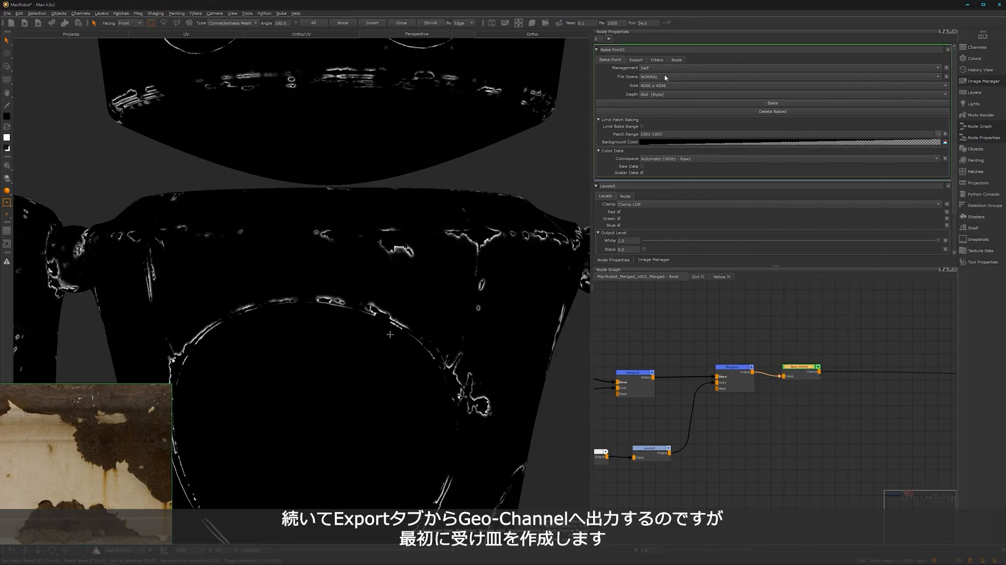
click(636, 60)
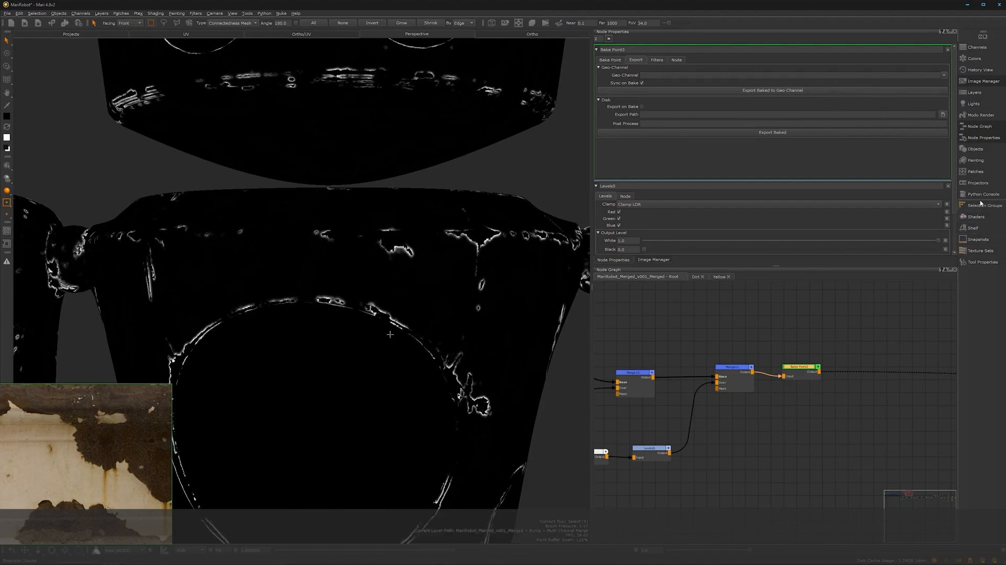
Add a new Geo-Channel named EdgeBumpISO to the robot object
click(975, 151)
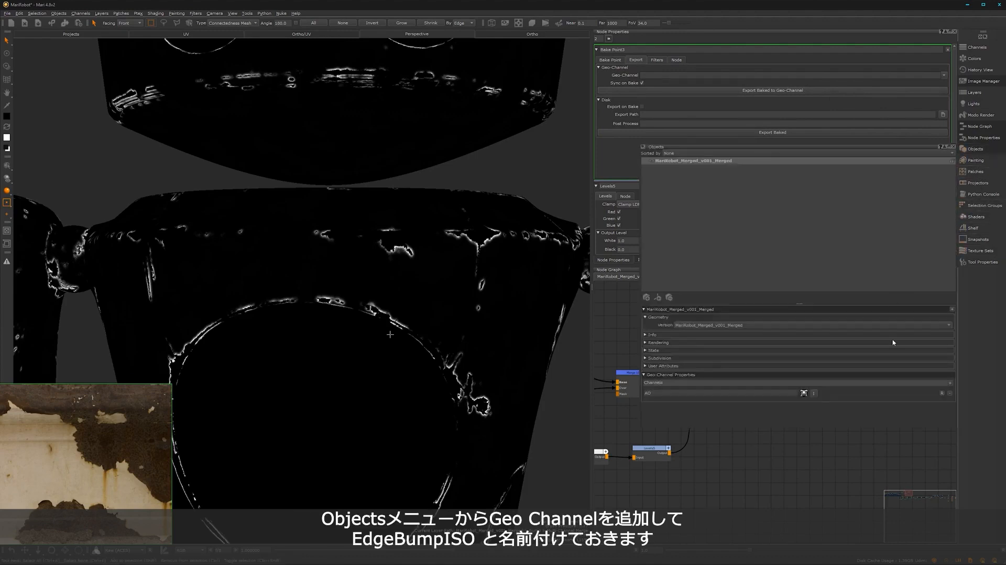
click(950, 383)
double_click(644, 403)
text(EdgeBump)
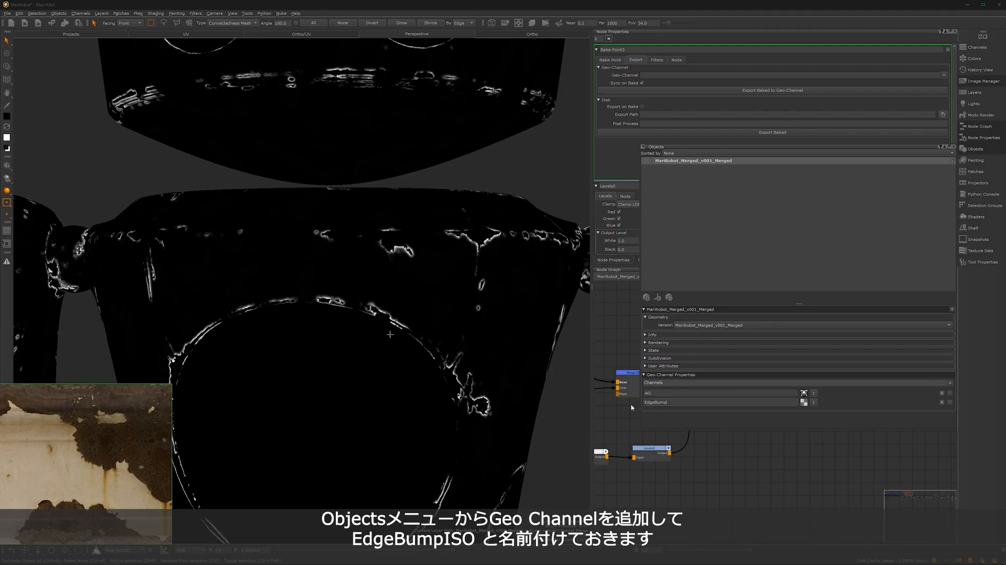
click(860, 402)
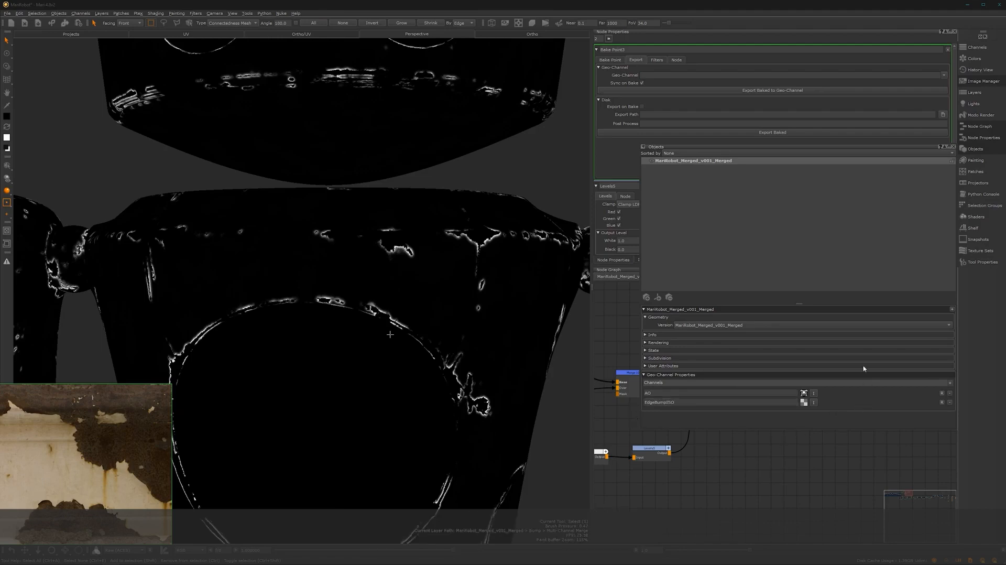
click(954, 147)
Assign EdgeBumpISO as the Bake Point's Geo-Channel and export the baked result to it
click(946, 76)
click(852, 88)
click(796, 91)
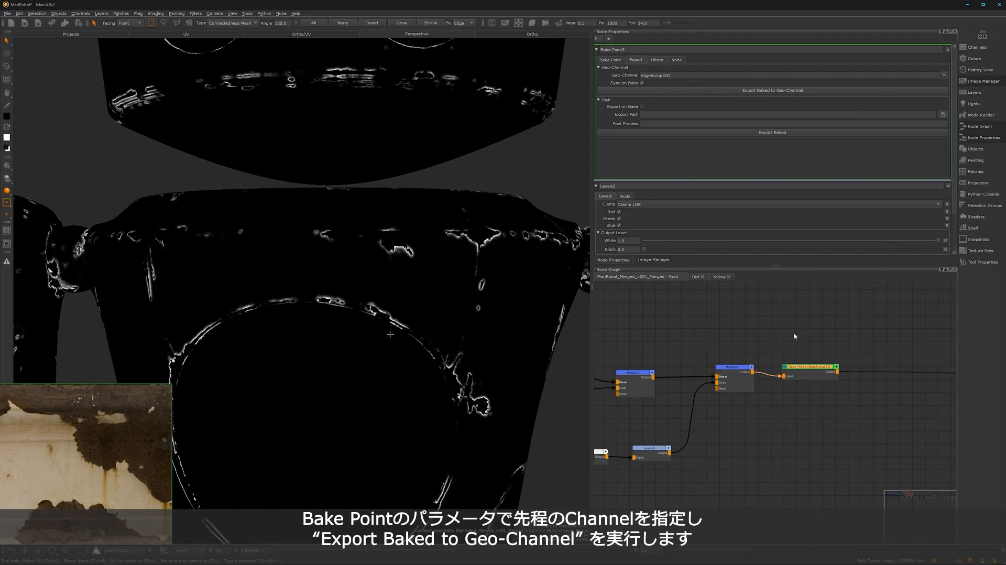
drag(819, 374, 826, 371)
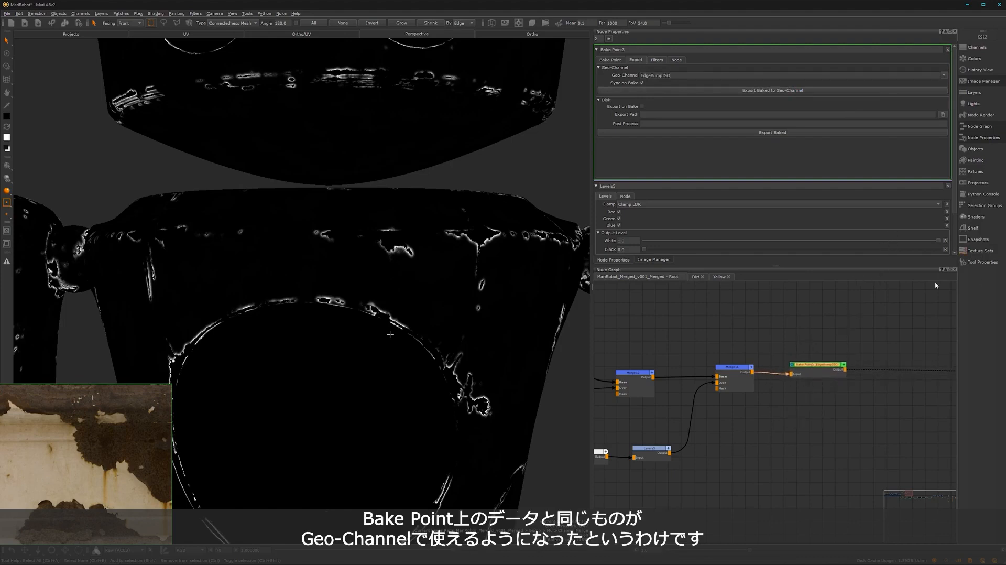
Disable the Yellow material's Multi-Channel Bake Point and the inline Bake Point further along the main stream
scroll(814, 437, down, 5)
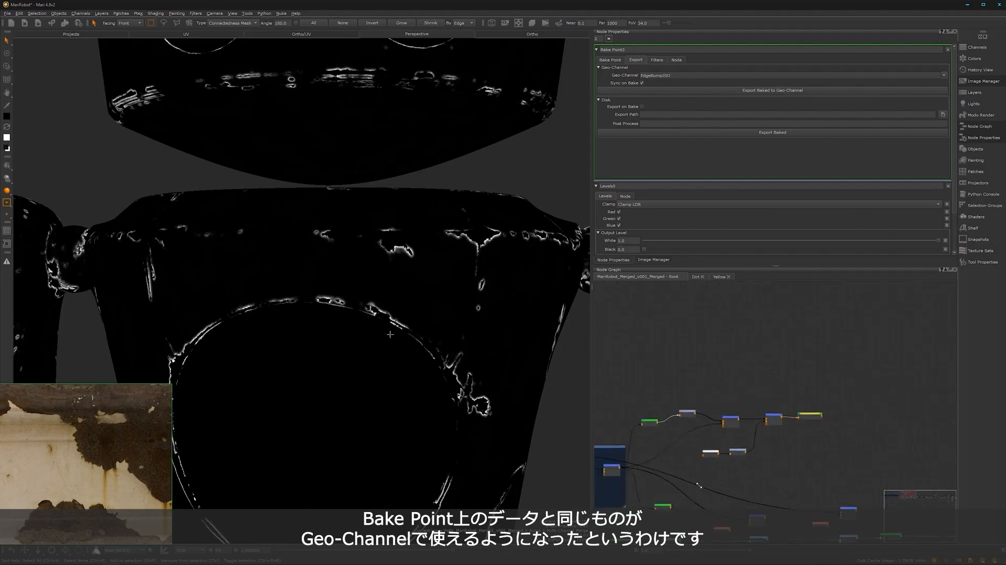
scroll(795, 421, up, 5)
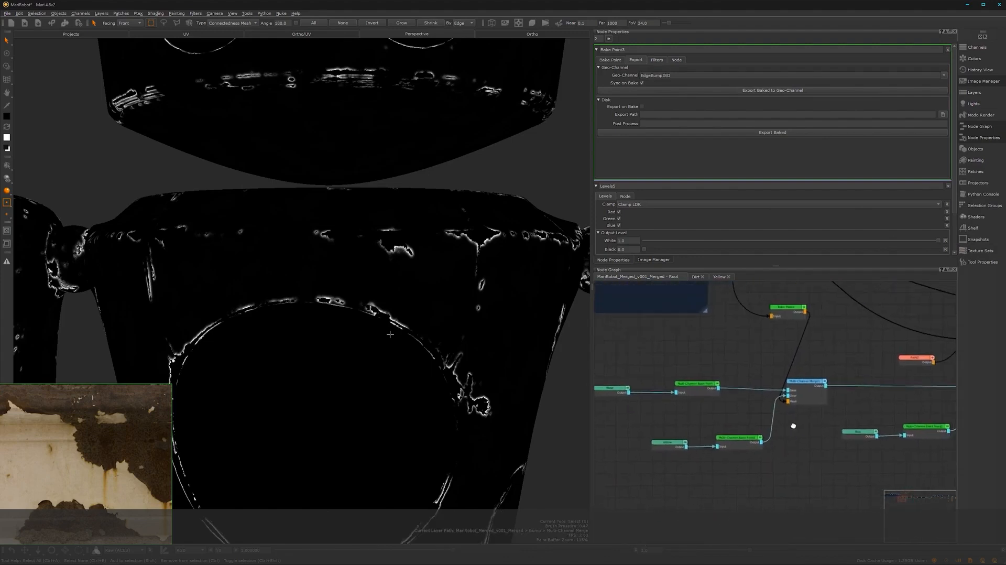
scroll(765, 466, down, 2)
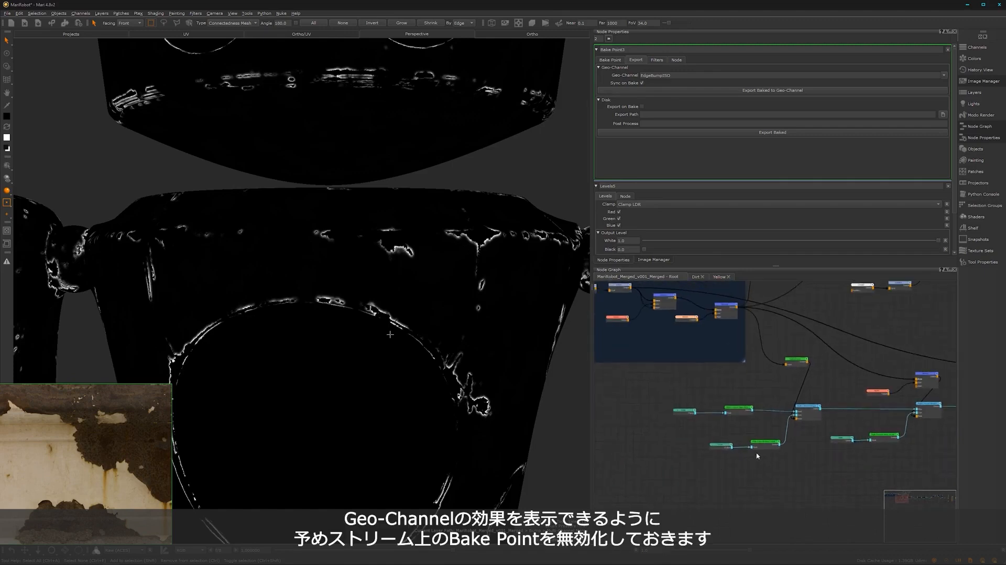
click(764, 442)
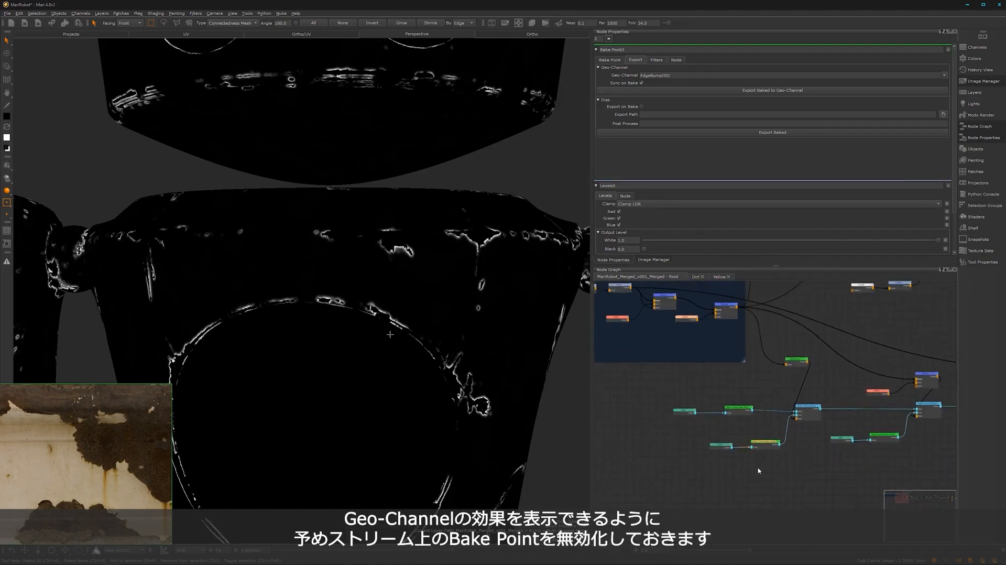
middle_drag(799, 474, 640, 473)
scroll(891, 467, down, 3)
middle_drag(894, 465, 745, 469)
drag(786, 414, 773, 472)
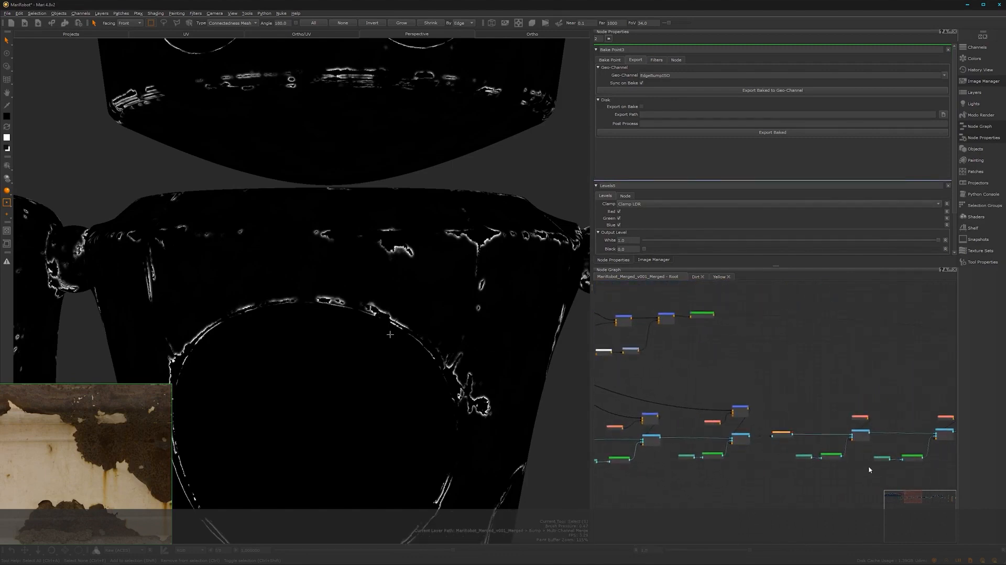
middle_drag(869, 470, 740, 485)
middle_drag(858, 453, 764, 445)
click(755, 454)
middle_drag(855, 471, 715, 470)
scroll(865, 424, down, 3)
middle_drag(924, 404, 838, 400)
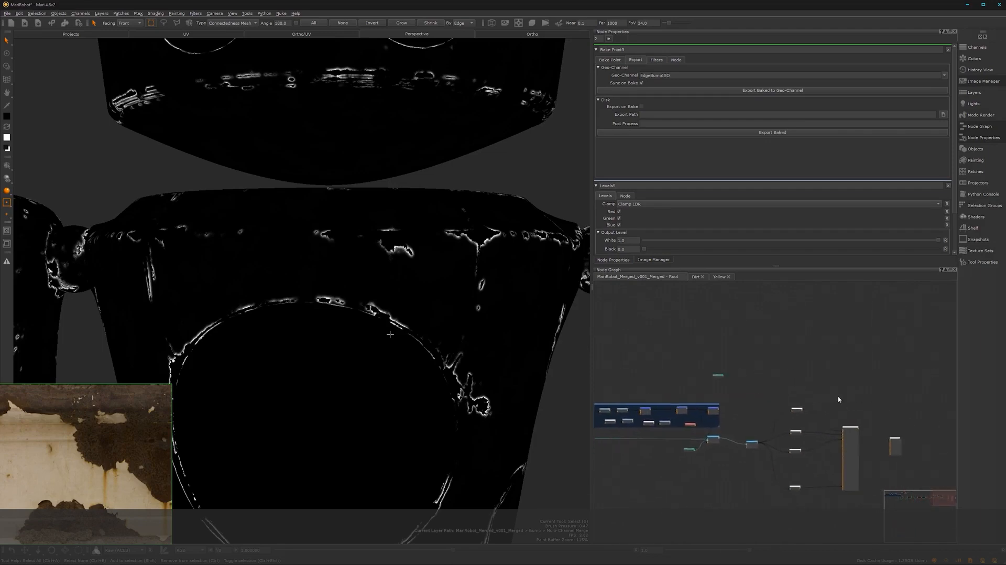
Display the final shader node's result on the robot
click(849, 461)
click(896, 448)
key(v)
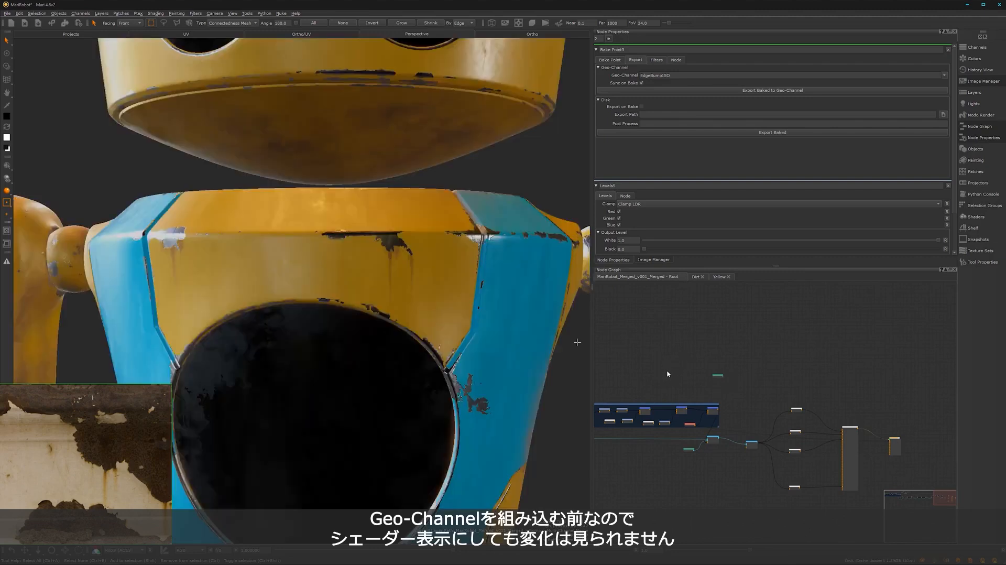
Open the Yellow material group and insert a new Merge node after the existing Merge in its bump stream
middle_drag(682, 365, 882, 352)
scroll(777, 357, down, 2)
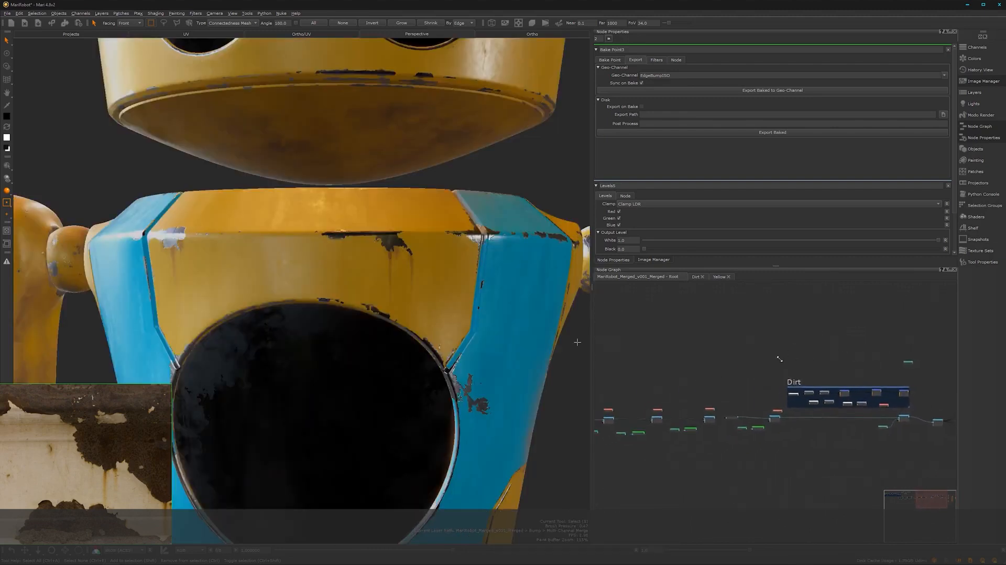
alt+right_drag(769, 342, 762, 341)
middle_drag(762, 360, 912, 365)
alt+right_drag(724, 411, 843, 343)
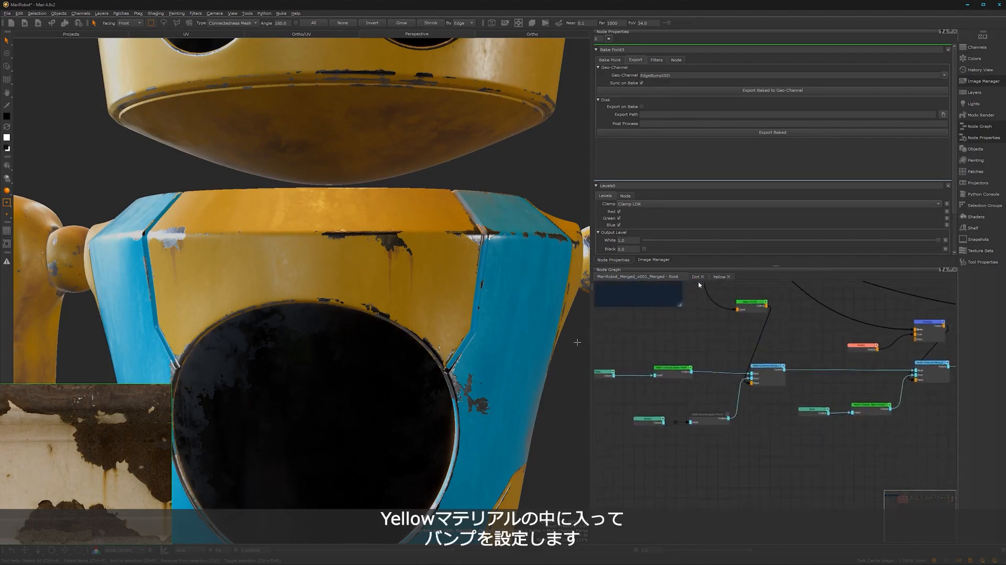
click(719, 277)
scroll(788, 428, down, 2)
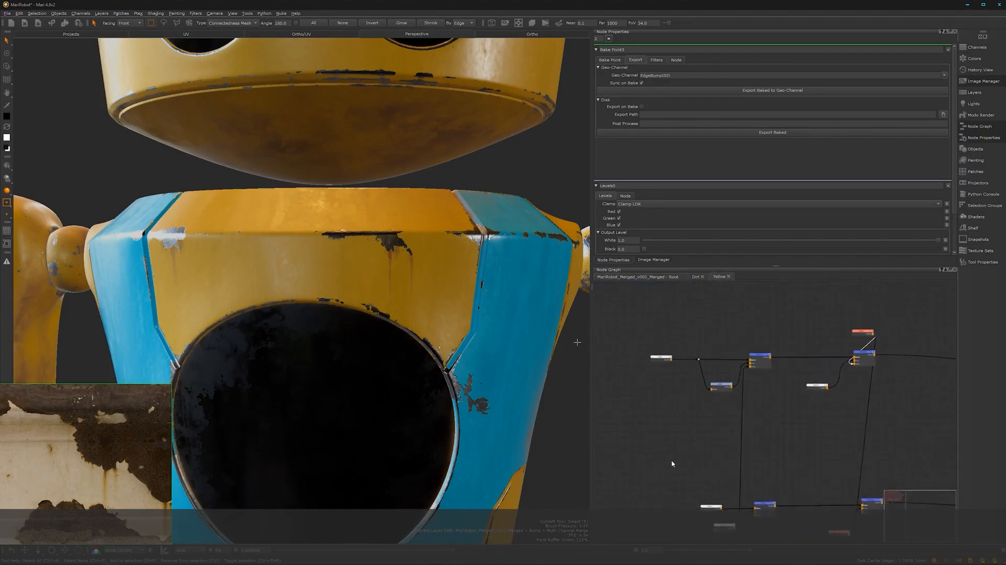
scroll(753, 479, up, 2)
key(Tab)
text(merge)
key(Return)
middle_drag(836, 397, 739, 418)
Add a white Color node, connect it to the new Merge's Over input, and set its colour to scalar
click(728, 442)
key(Tab)
text(co)
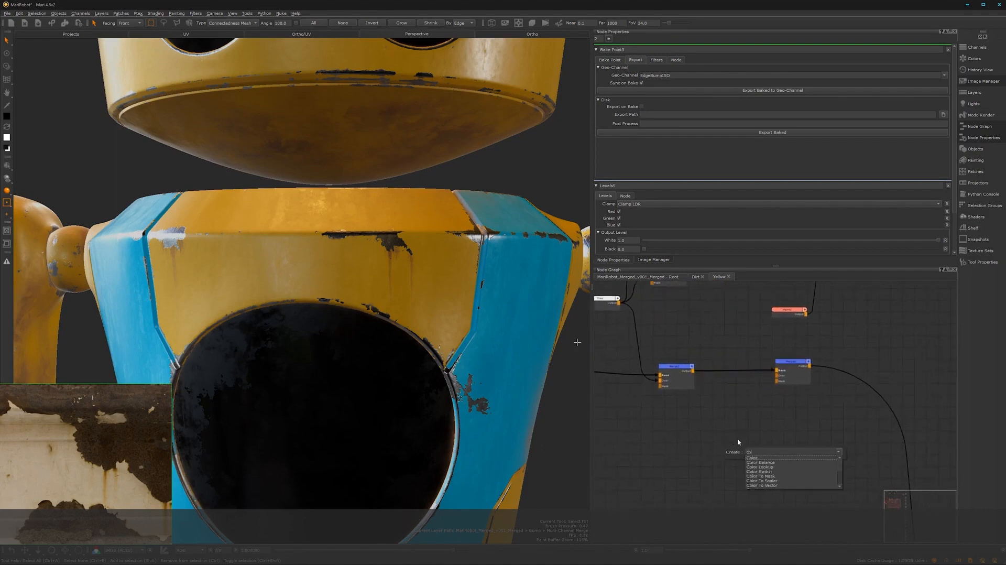
click(768, 459)
drag(759, 451, 796, 374)
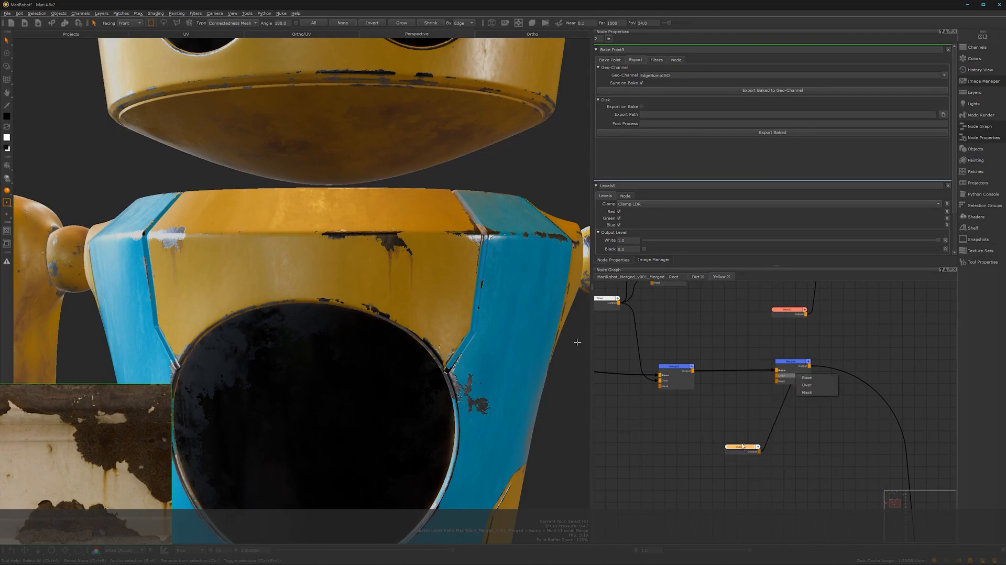
click(808, 385)
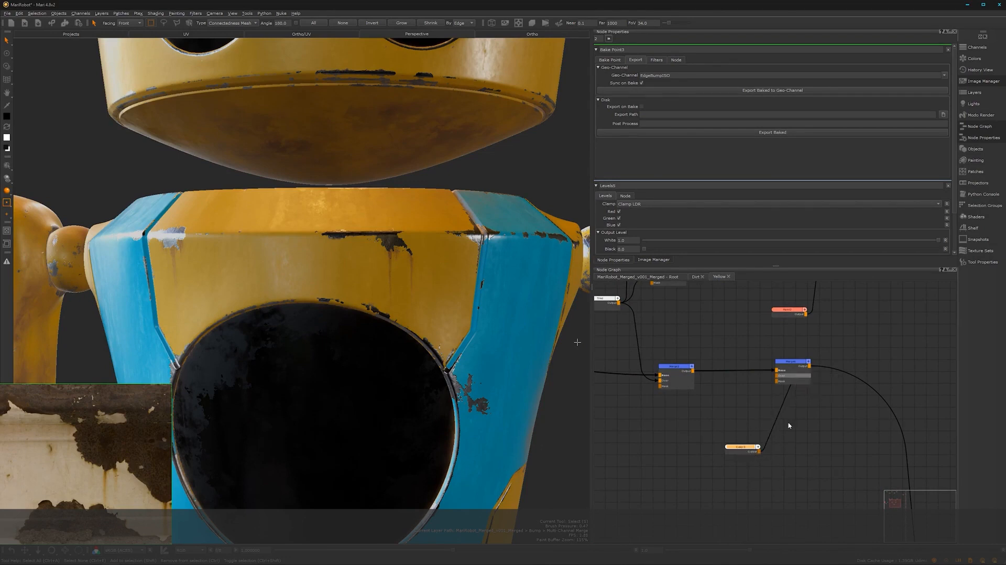
double_click(743, 448)
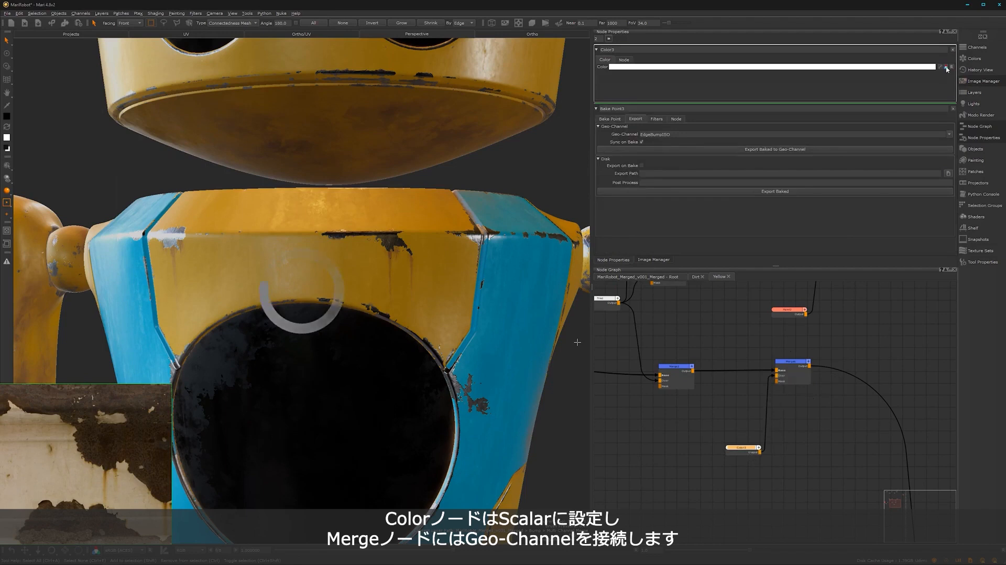
Add a Geo-Channel node, connect it to the new Merge's Mask input, and choose EdgeBumpISO as its channel
click(826, 350)
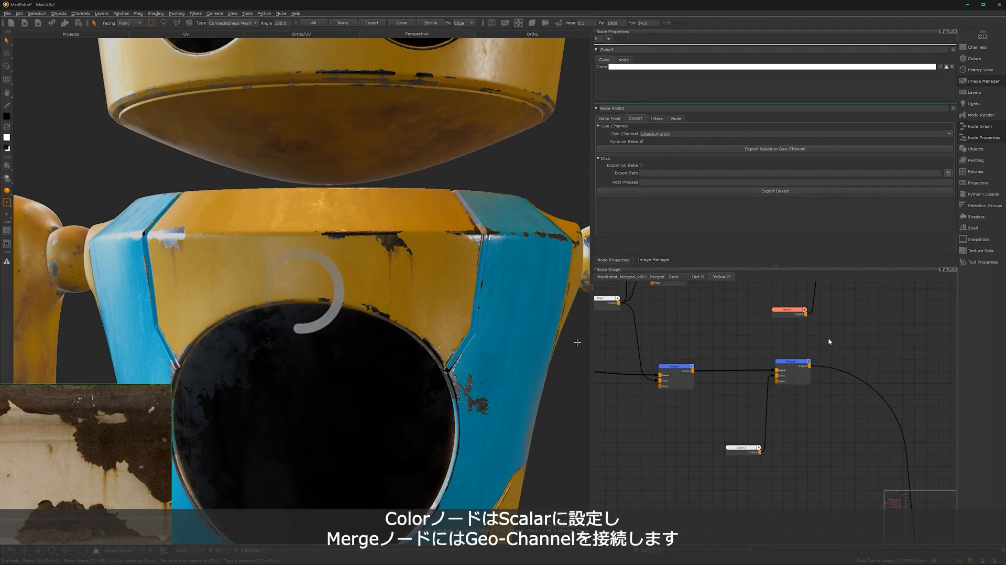
key(Tab)
text(geo)
click(872, 350)
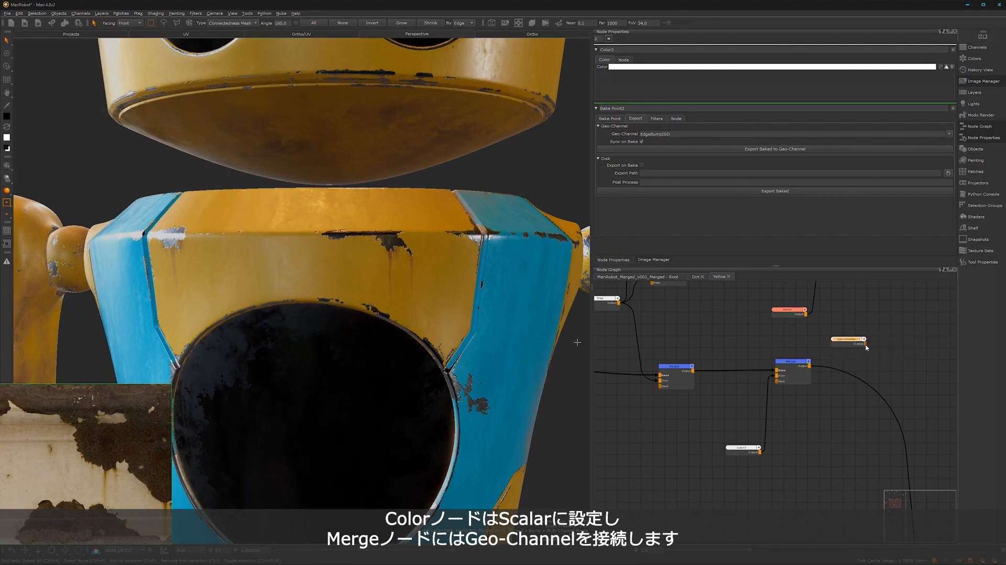
drag(791, 386, 778, 381)
drag(852, 339, 840, 337)
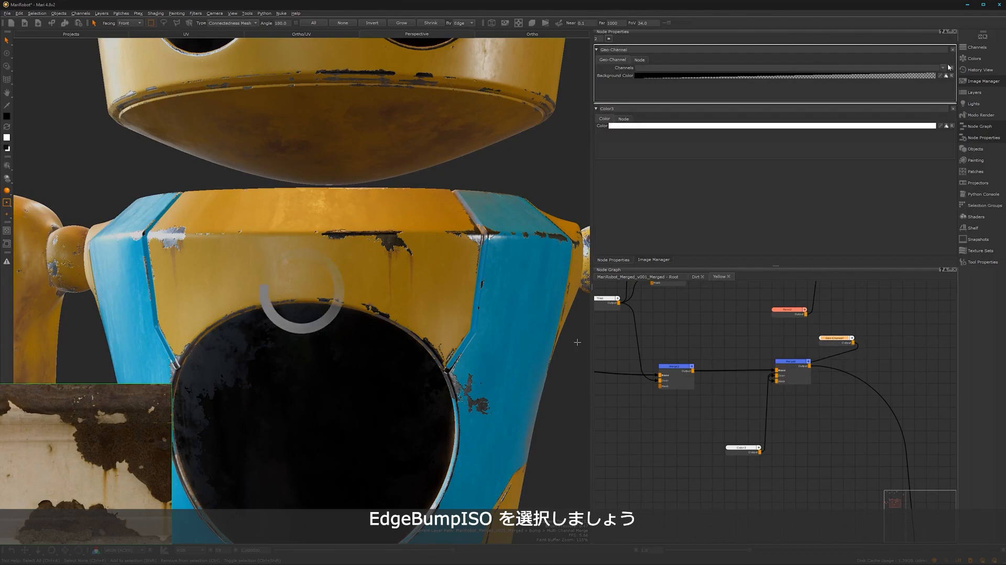
click(942, 68)
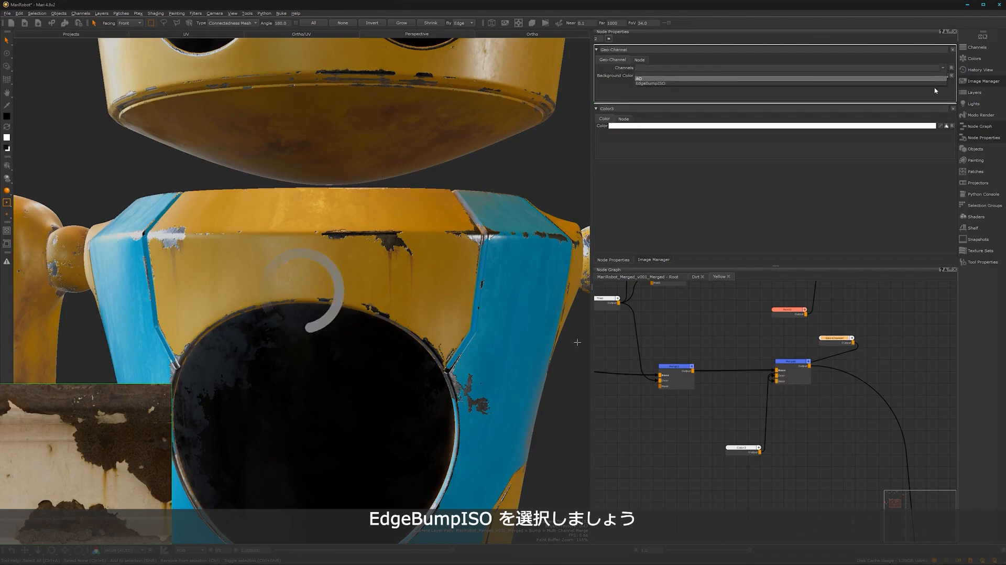
click(935, 84)
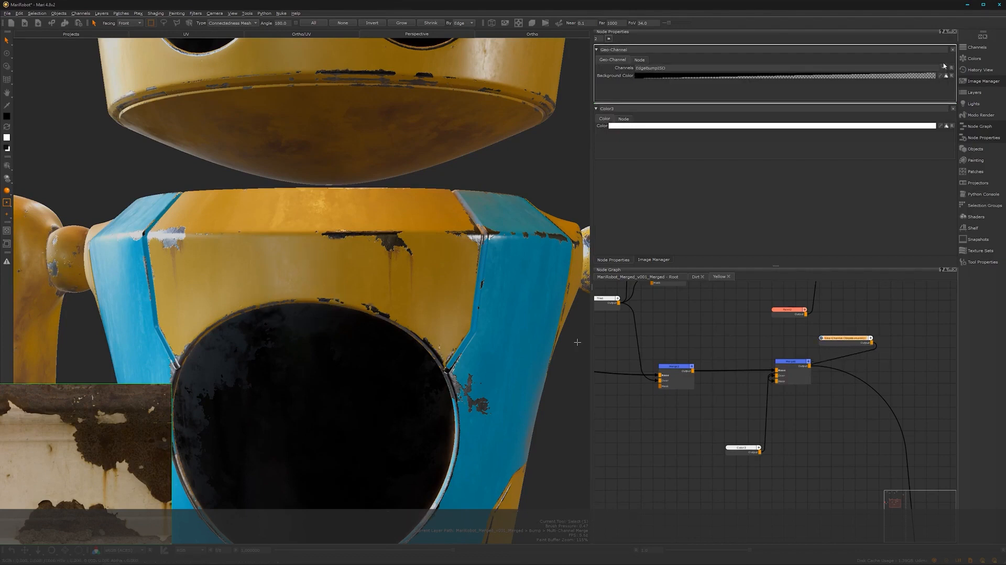
Examine the bump height along the chipped paint edges on the robot's torso from several close angles
key(p)
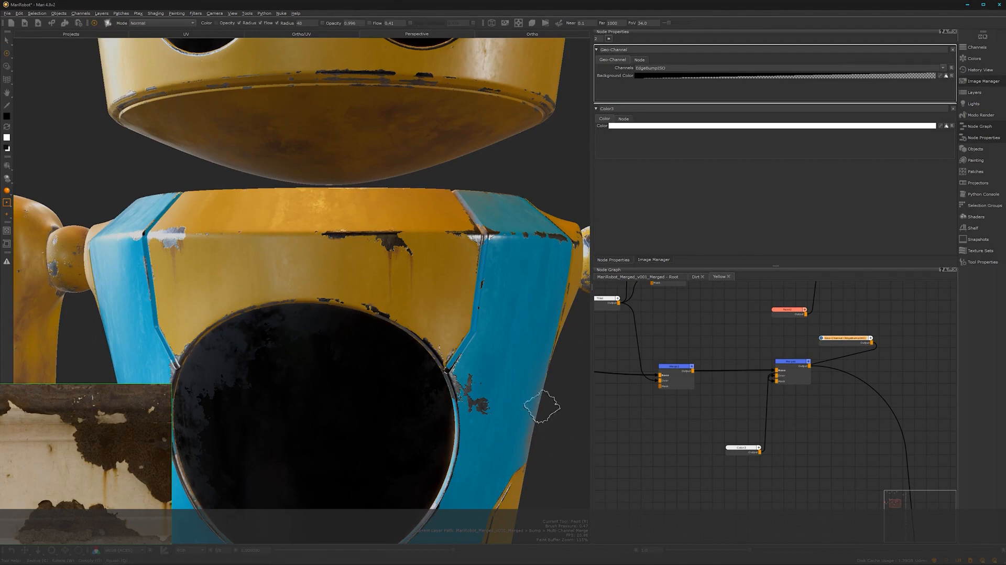
alt+drag(400, 354, 408, 385)
alt+right_drag(444, 303, 509, 298)
alt+drag(449, 317, 390, 340)
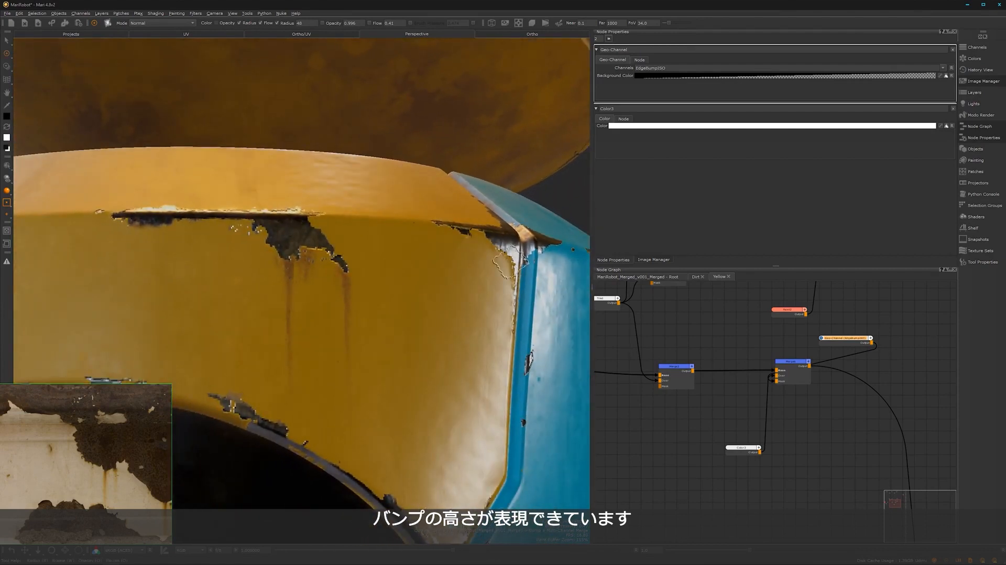
key(s)
alt+drag(434, 286, 346, 358)
alt+drag(245, 356, 243, 357)
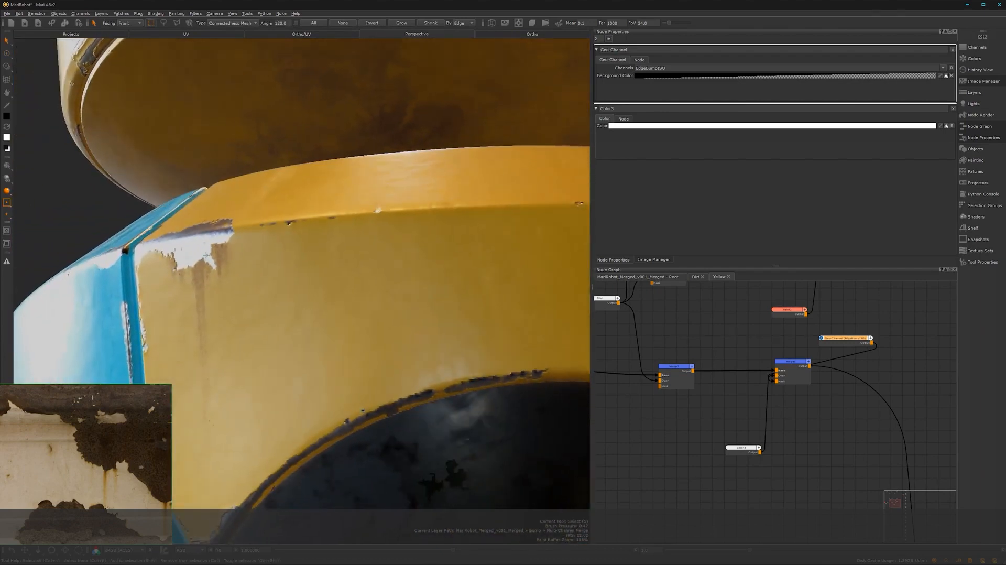
Display the new Merge's bump map on the robot and inspect the raised edges up close
mouse_move(734, 447)
mouse_down()
mouse_move(726, 429)
mouse_move(738, 432)
mouse_up()
double_click(738, 432)
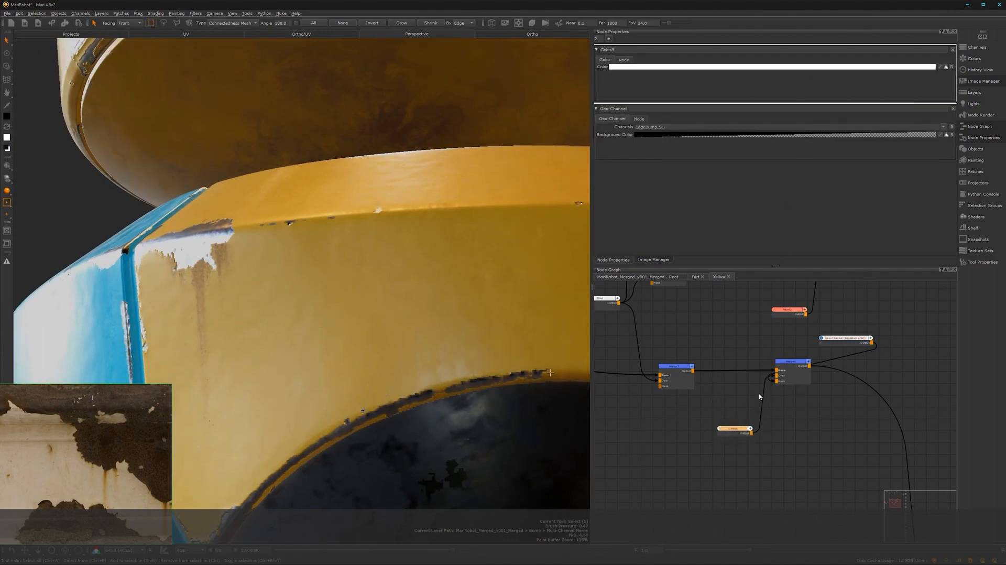
click(792, 361)
click(814, 449)
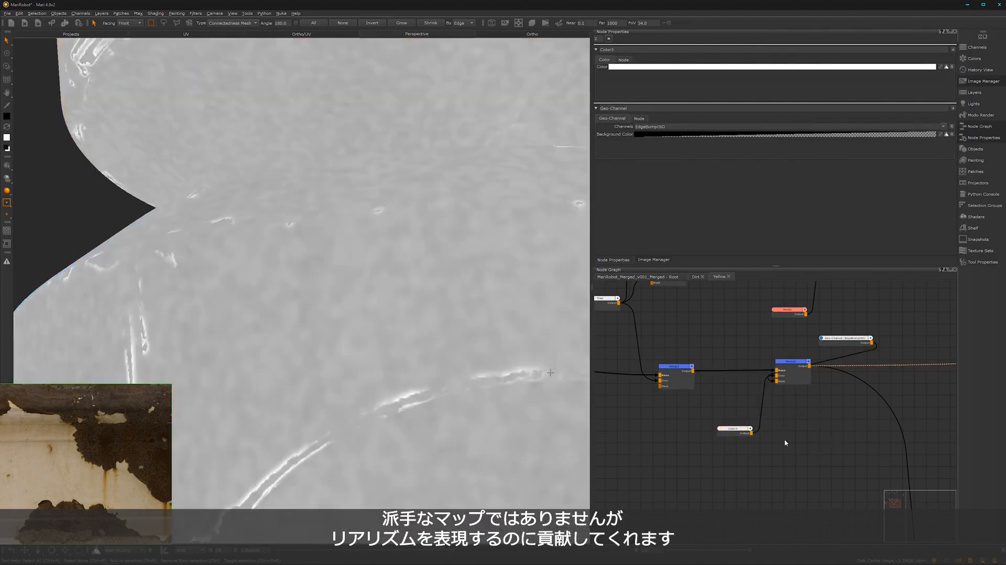
alt+right_drag(437, 358, 338, 348)
alt+drag(482, 323, 393, 337)
alt+right_drag(392, 337, 482, 342)
alt+middle_drag(369, 378, 402, 352)
alt+right_drag(402, 352, 408, 382)
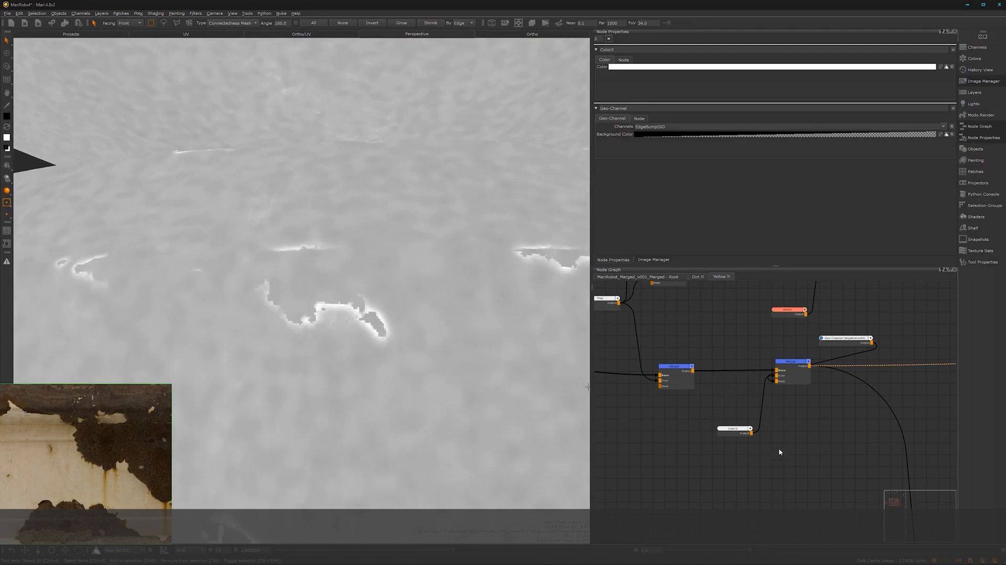
Darken the Color node feeding the Merge to a light grey of about 0.8 to soften the edge bump
drag(734, 429, 734, 423)
alt+right_drag(388, 369, 225, 351)
alt+middle_drag(329, 372, 356, 316)
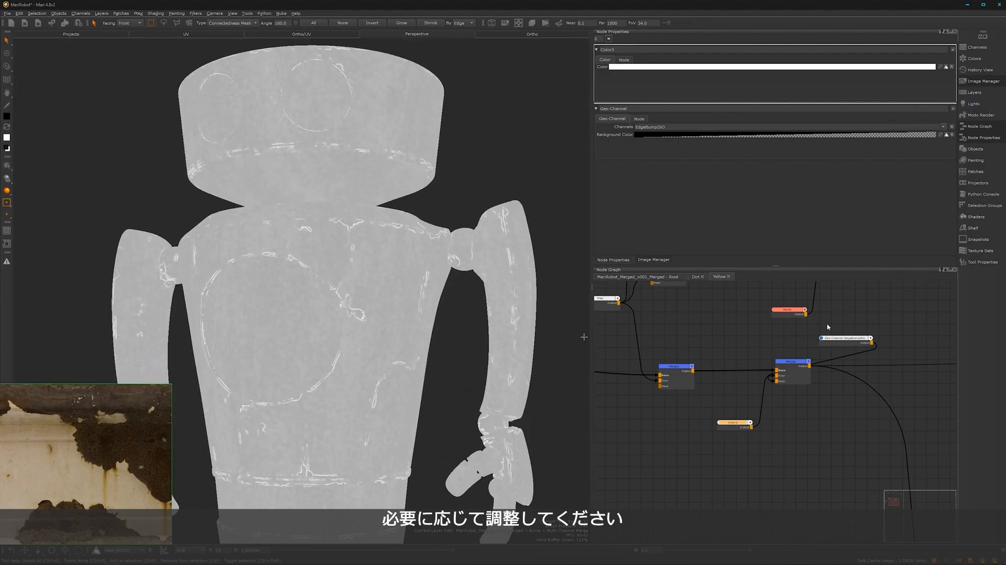
click(924, 67)
drag(885, 264, 888, 267)
drag(866, 273, 877, 271)
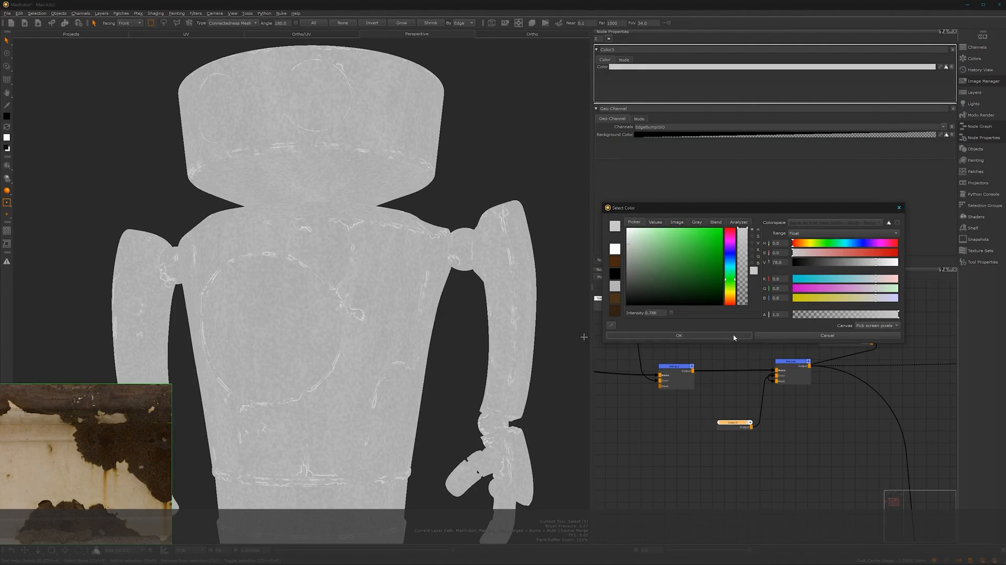
click(733, 336)
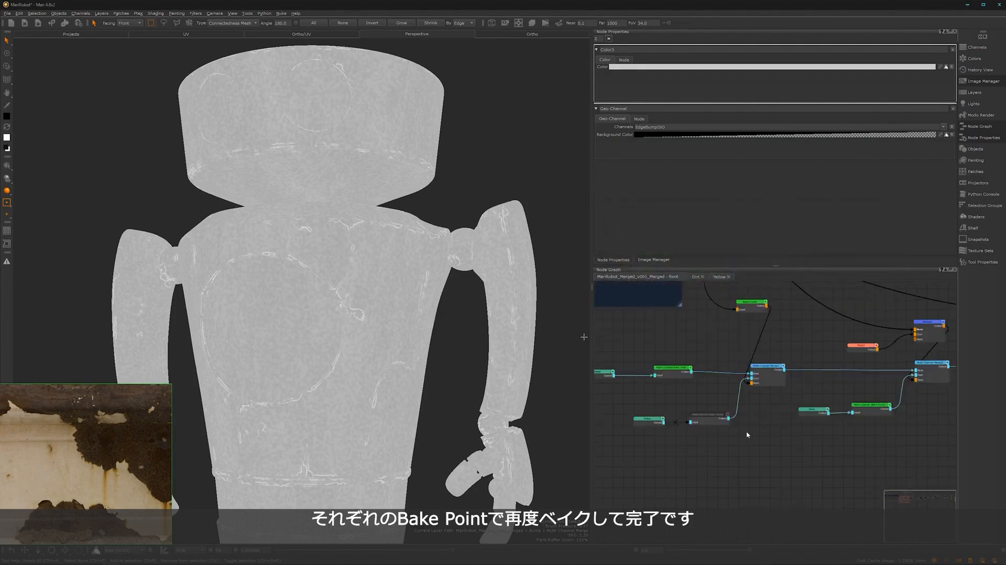
Re-enable the Yellow material's Multi-Channel Bake Point and open its bake settings
click(702, 416)
double_click(706, 420)
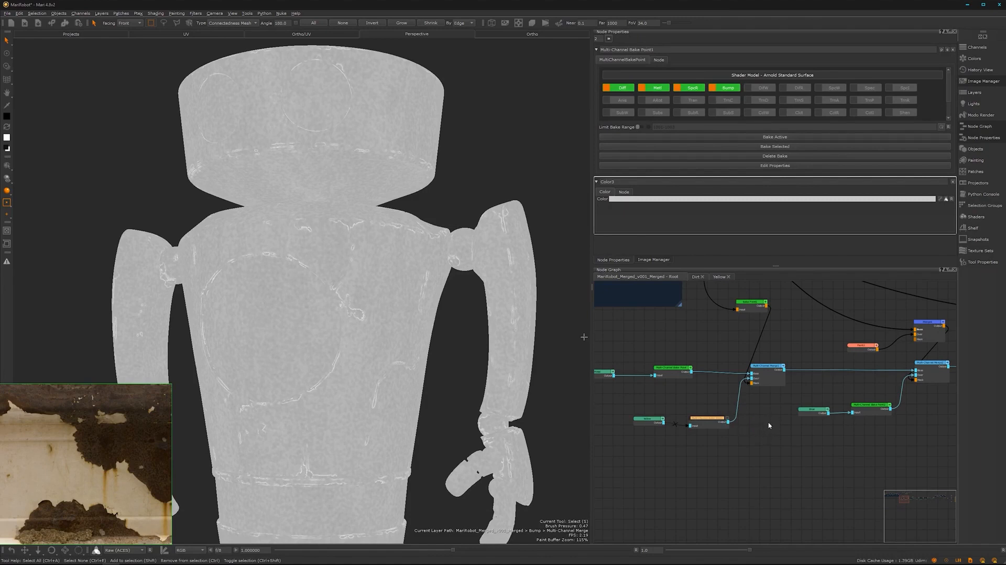
alt+right_drag(826, 465, 764, 485)
alt+middle_drag(781, 488, 624, 479)
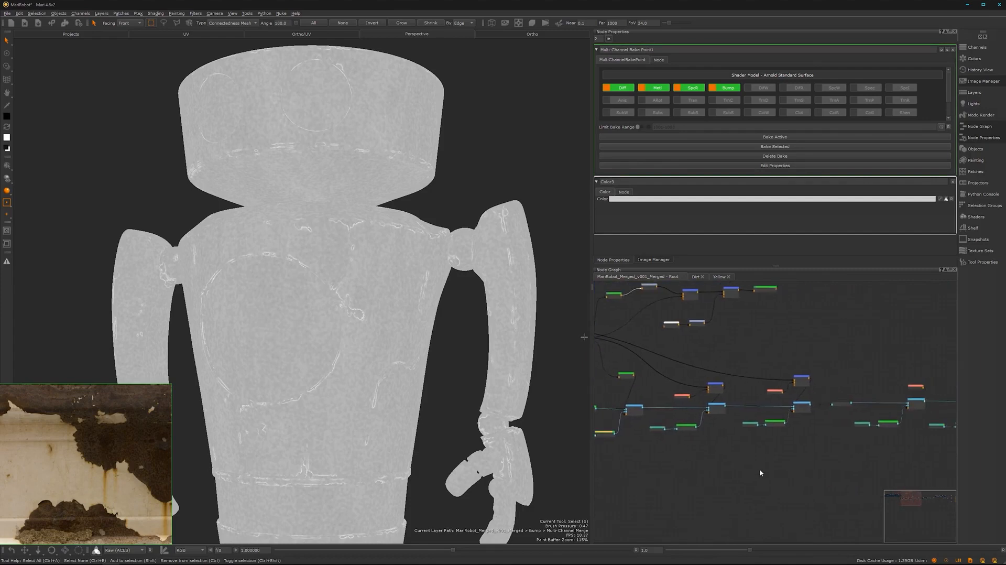